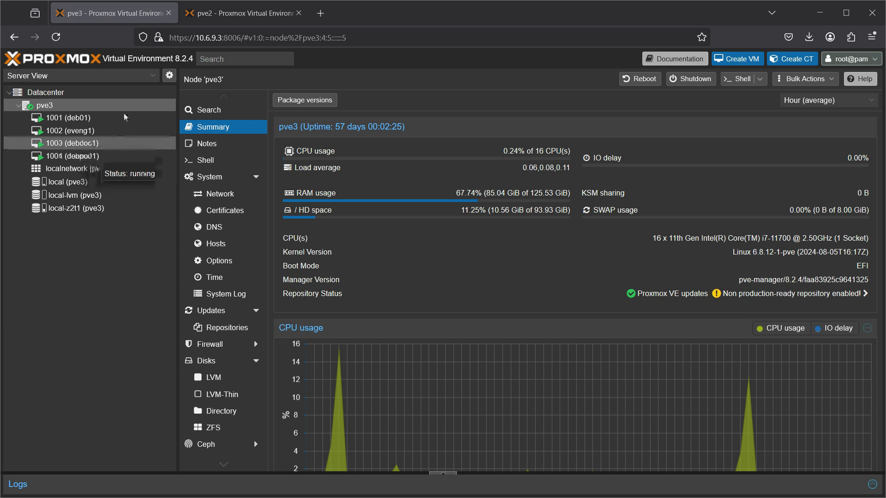
- Compare the guests and storages listed under the pve3 and pve2 nodes
click(237, 14)
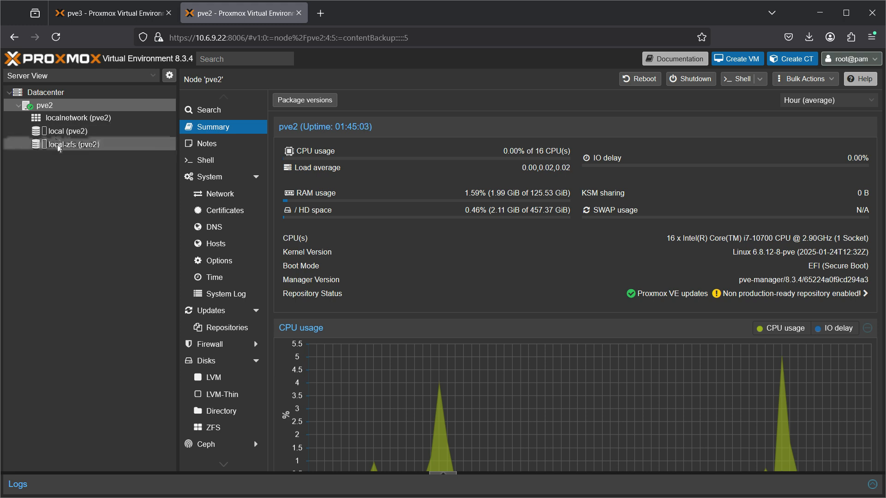
click(109, 18)
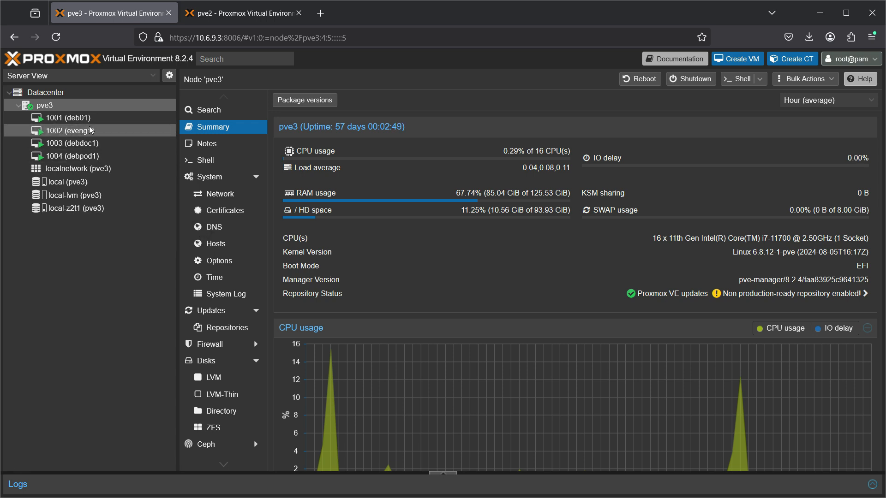
mouse_move(58, 212)
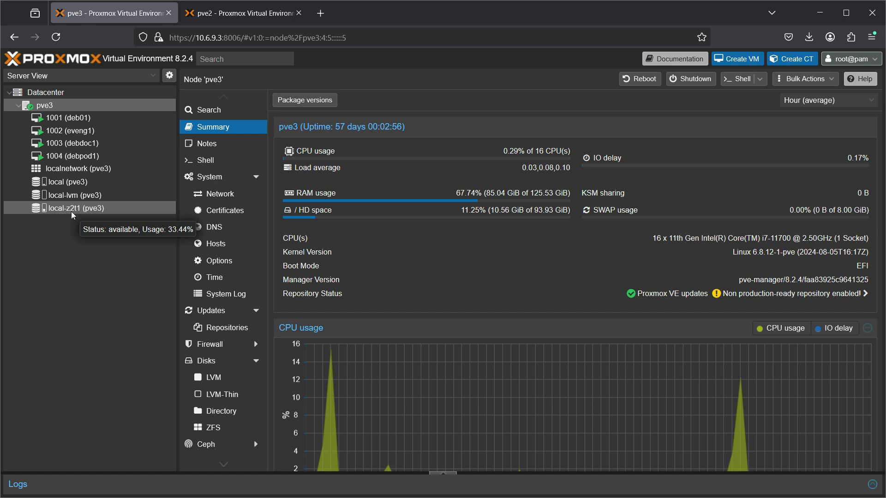
click(241, 16)
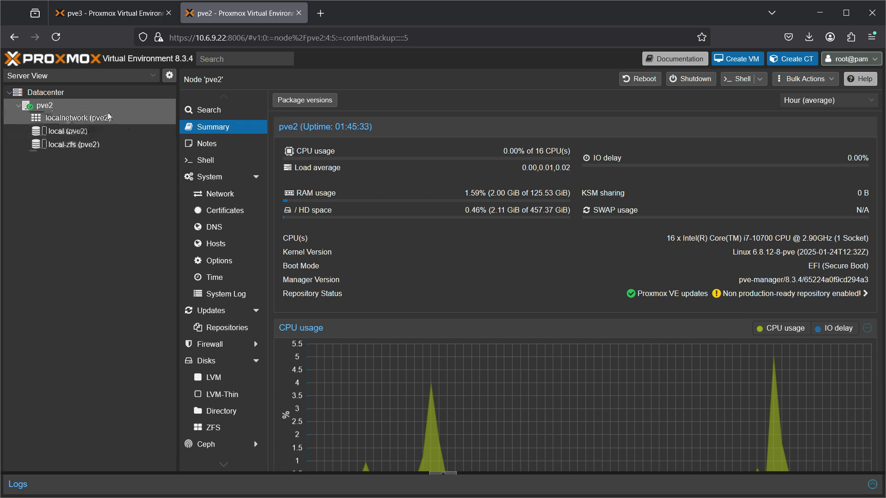
- On pve3, open the console of VM 1004 (debpod1) and log in as root with the account password
click(109, 13)
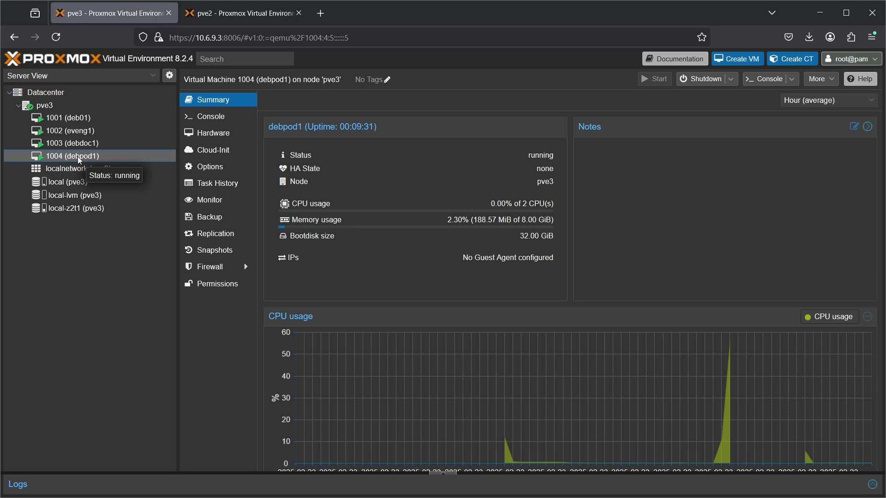
right_click(78, 160)
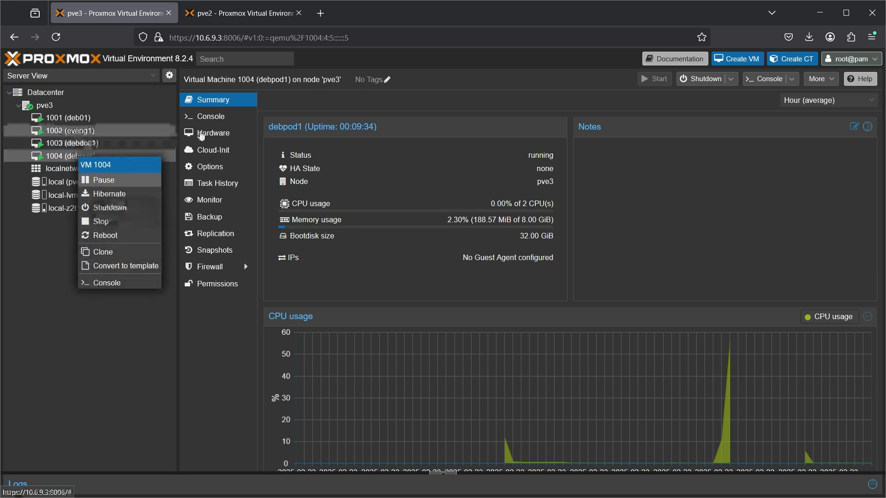
click(213, 117)
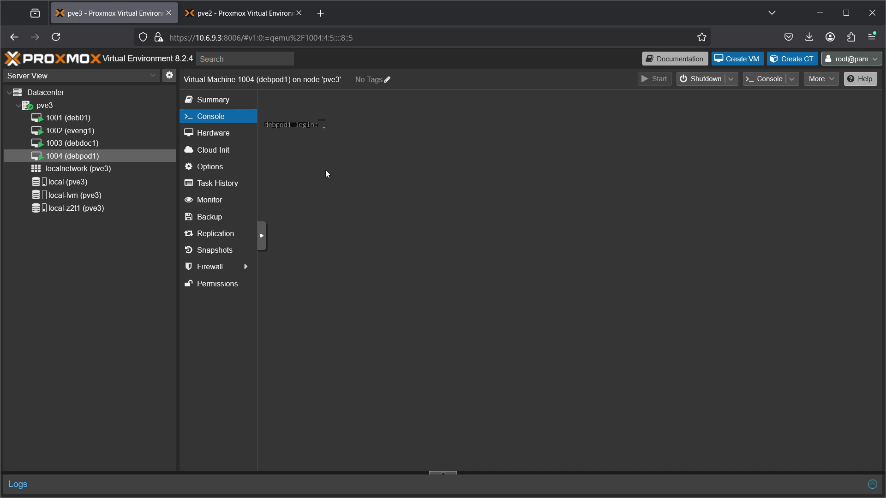
text(root)
key(Return)
key(Return)
key(Return)
key(Return)
key(Return)
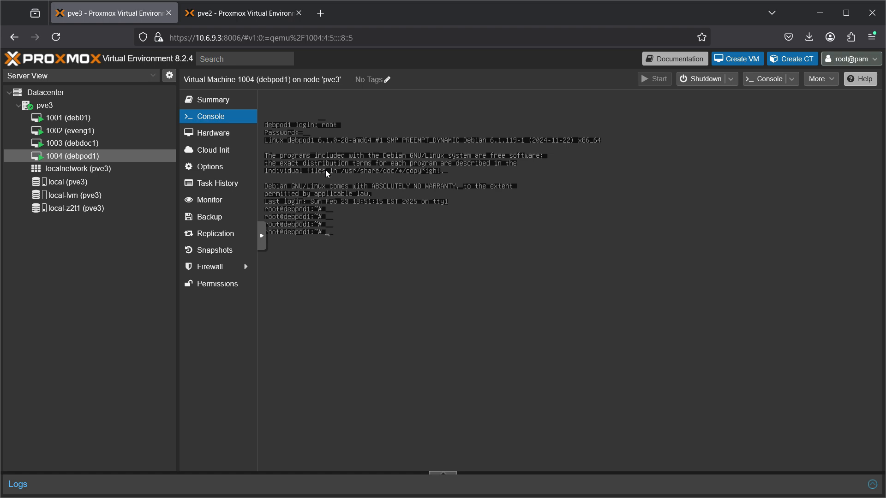
- Shut down debpod1 from its console with "shutdown now" and check the VM's status in its summary
text(shutdown now)
key(Return)
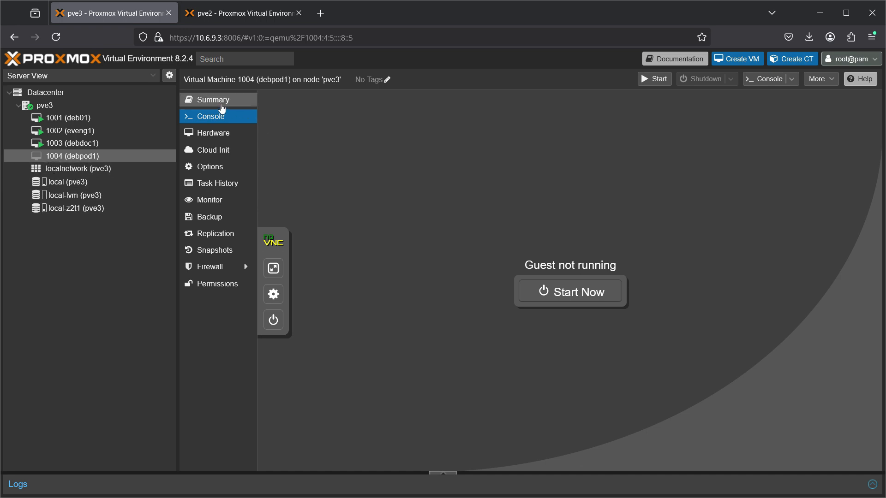
click(222, 108)
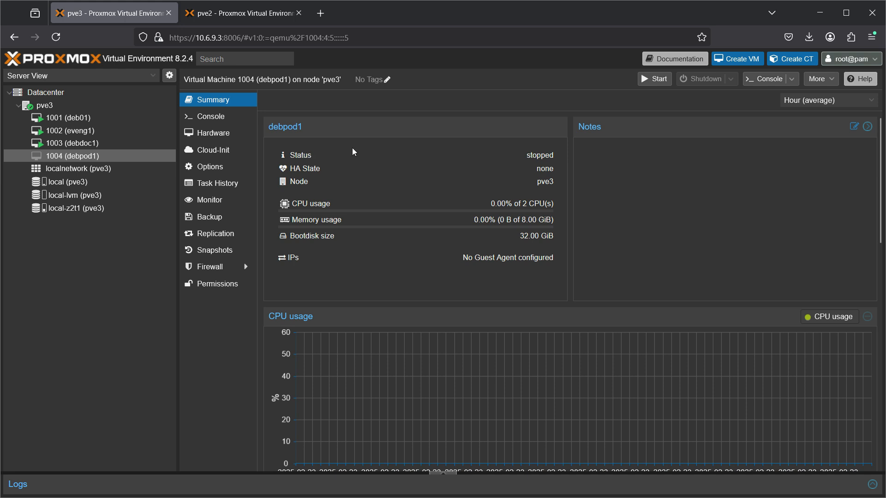
drag(553, 153, 506, 156)
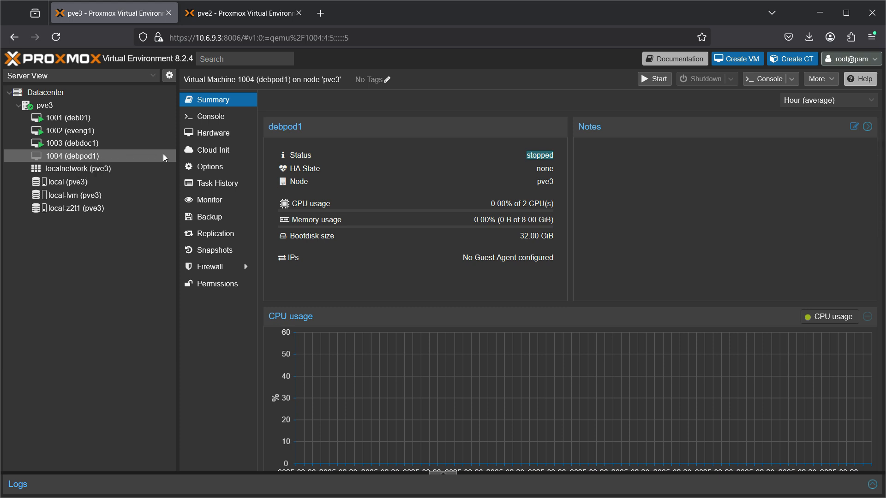
- Check which storages are offered as backup targets for VM 1004, and close the backup dialog without starting a backup
click(214, 220)
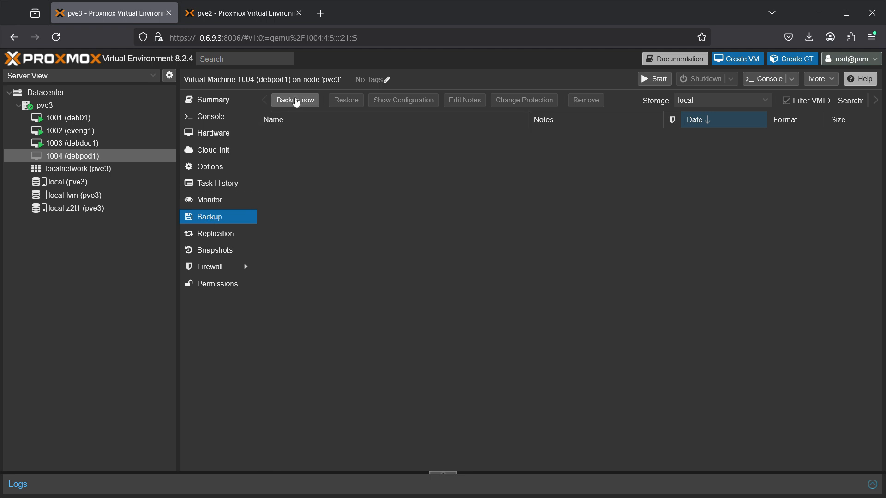
click(297, 99)
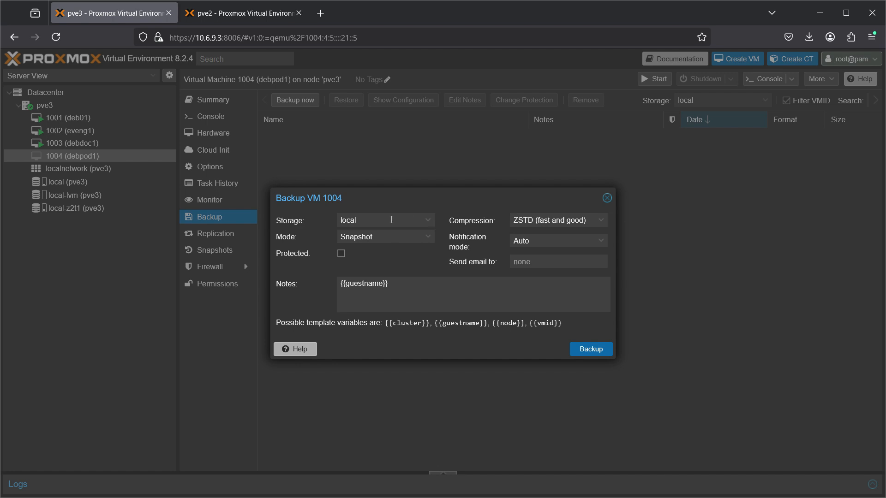
click(428, 224)
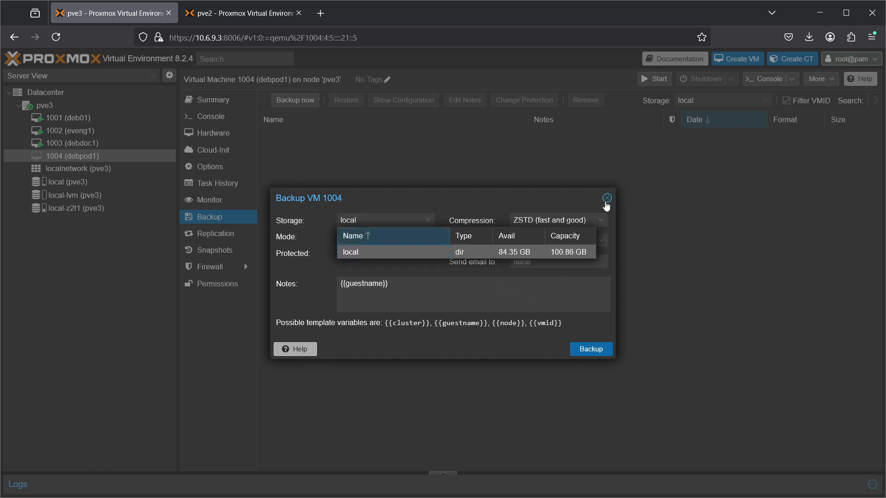
click(607, 199)
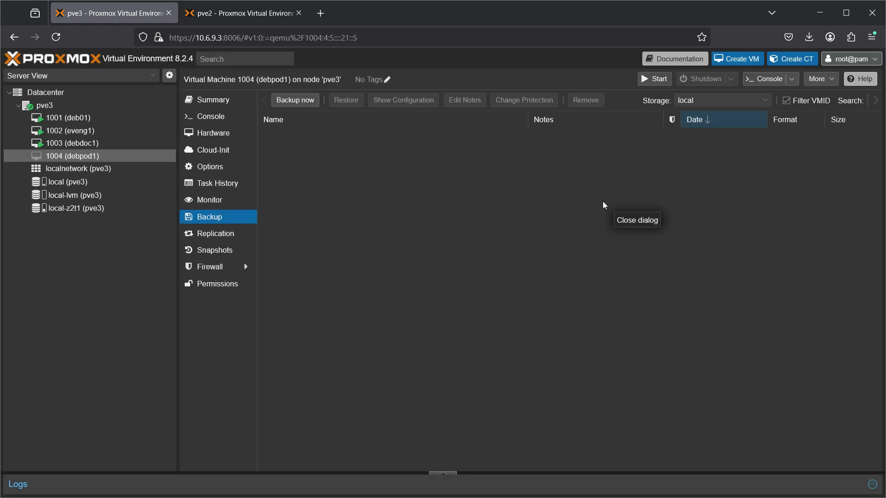
- Examine pve3's datacenter storage list for the content types and path of the local directory storage
click(67, 97)
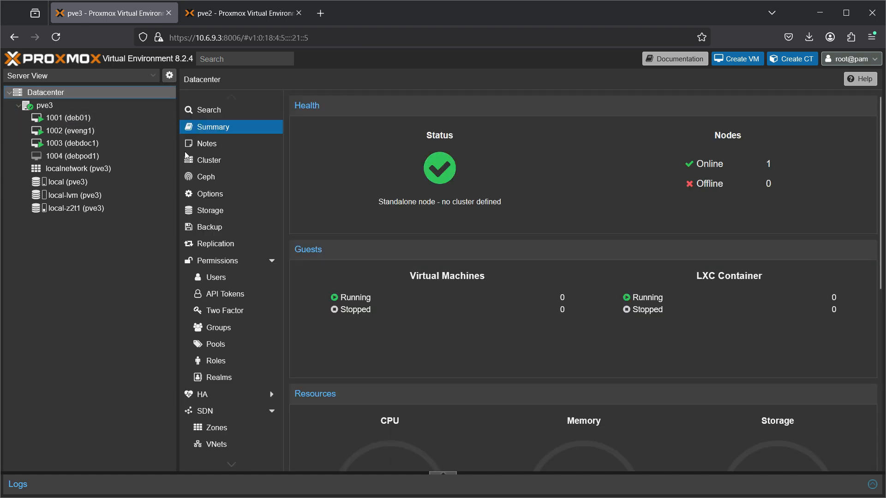
click(210, 213)
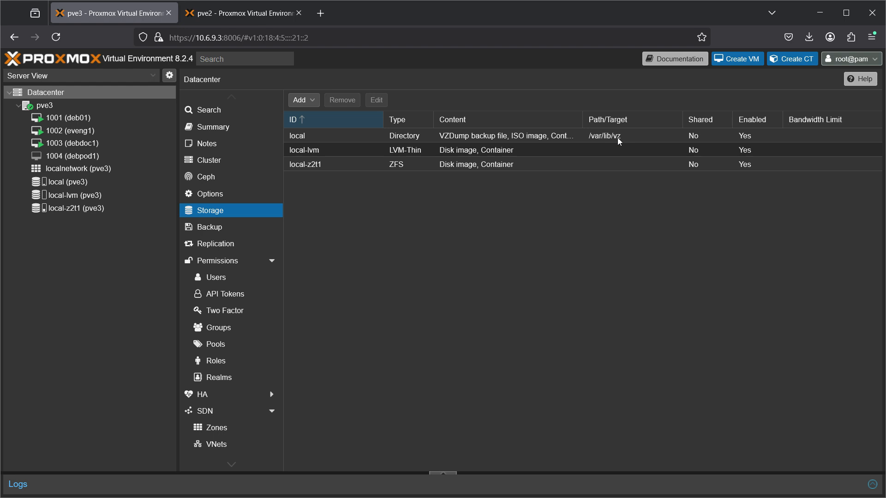
click(314, 137)
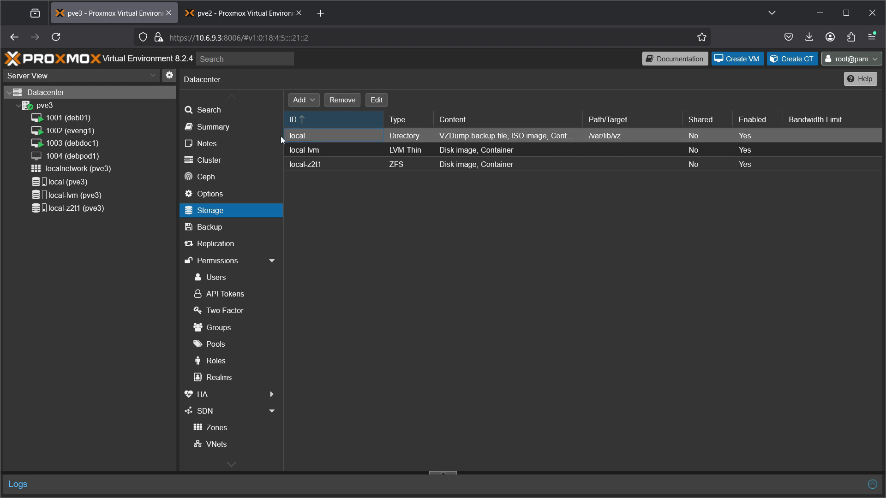
- Examine pve2's datacenter storage list for the content types and path of its local directory storage
click(220, 15)
click(60, 93)
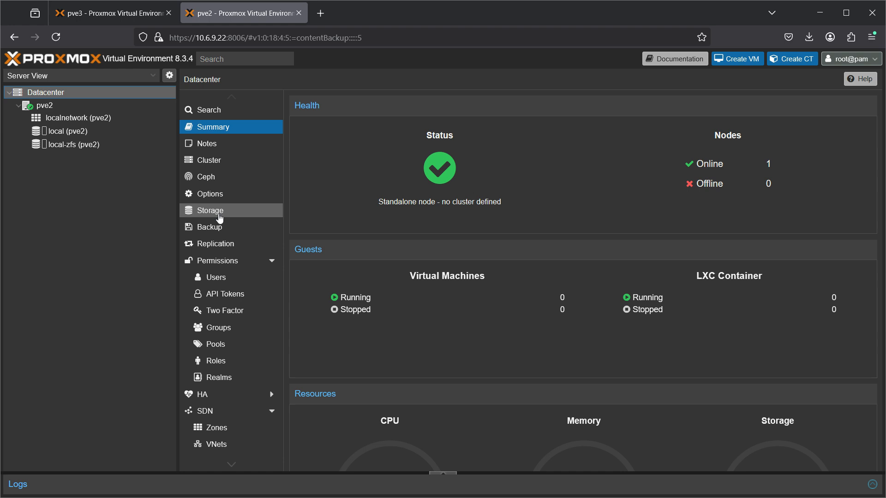
click(219, 213)
click(305, 139)
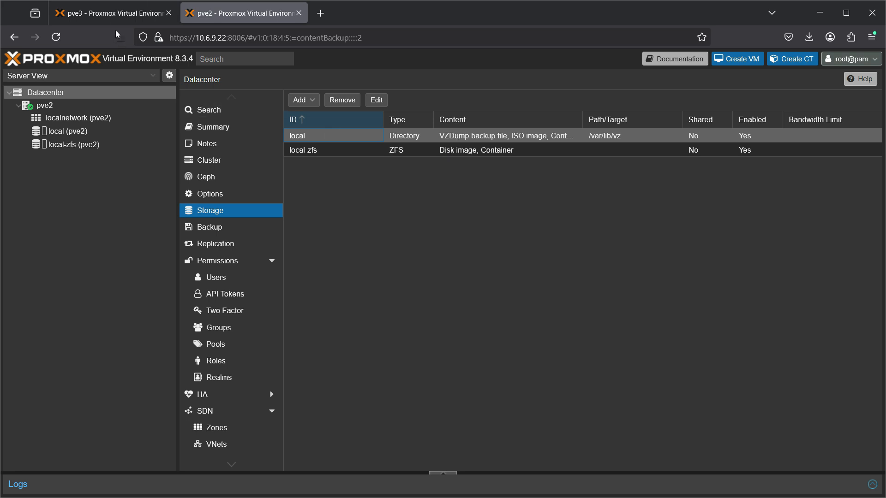
- Back up VM 1004 on pve3 to the local storage in Stop mode with ZSTD compression and notification mode set to Notification system
click(112, 17)
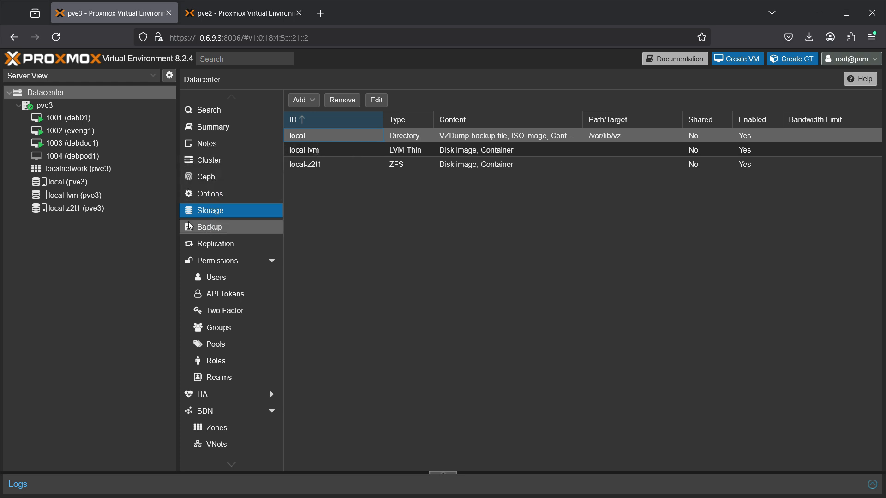
click(98, 158)
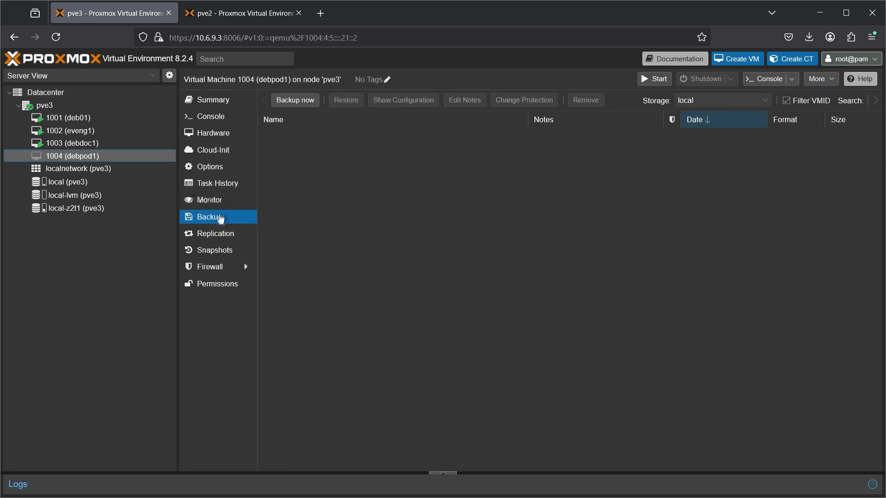
click(299, 102)
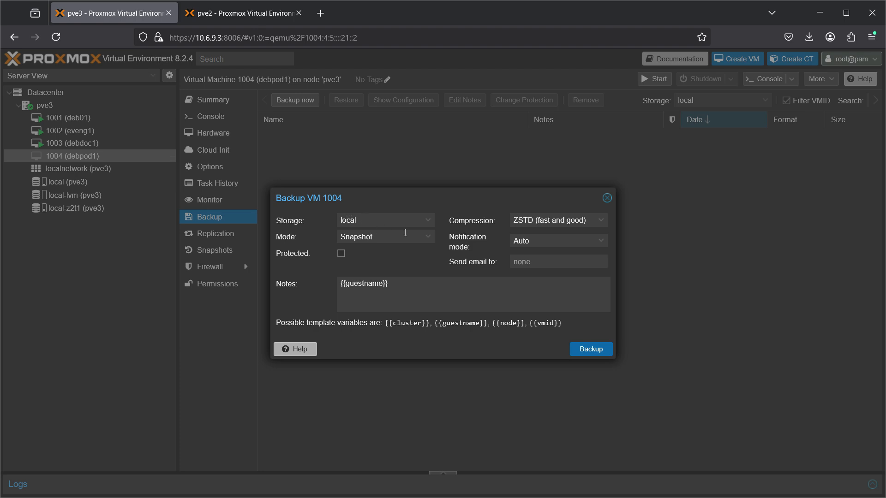
click(427, 237)
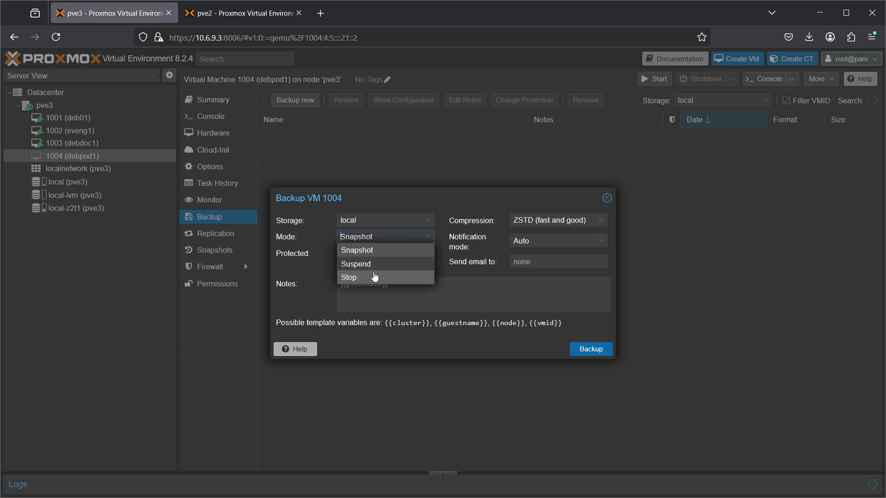
click(374, 276)
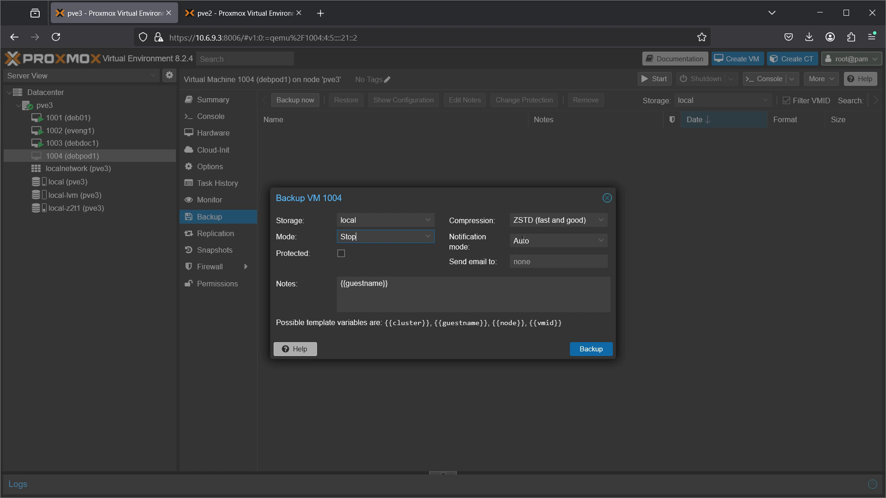
click(598, 244)
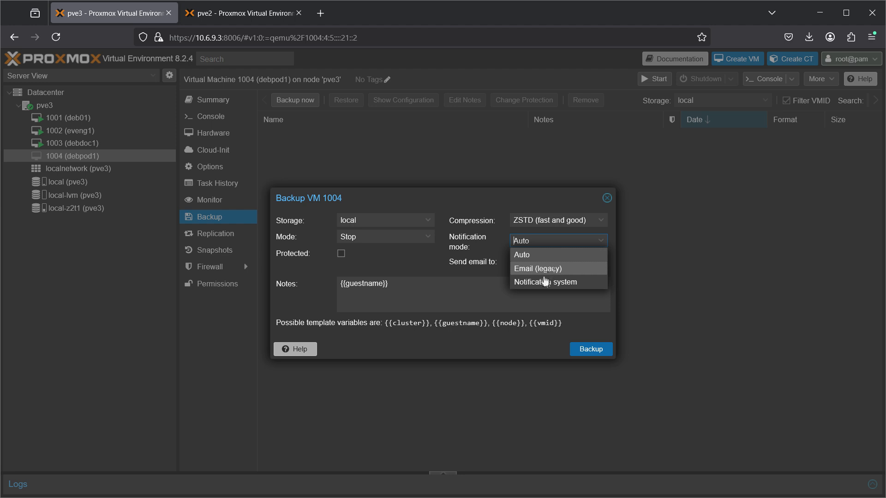
click(546, 282)
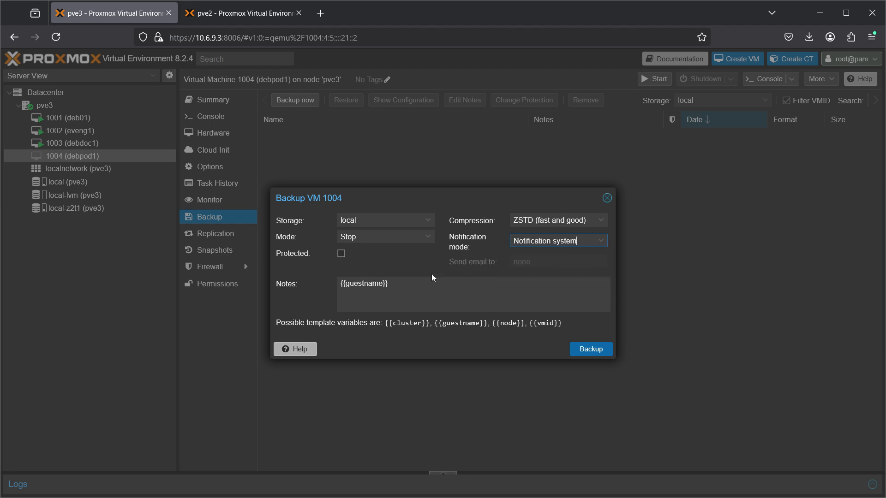
click(582, 350)
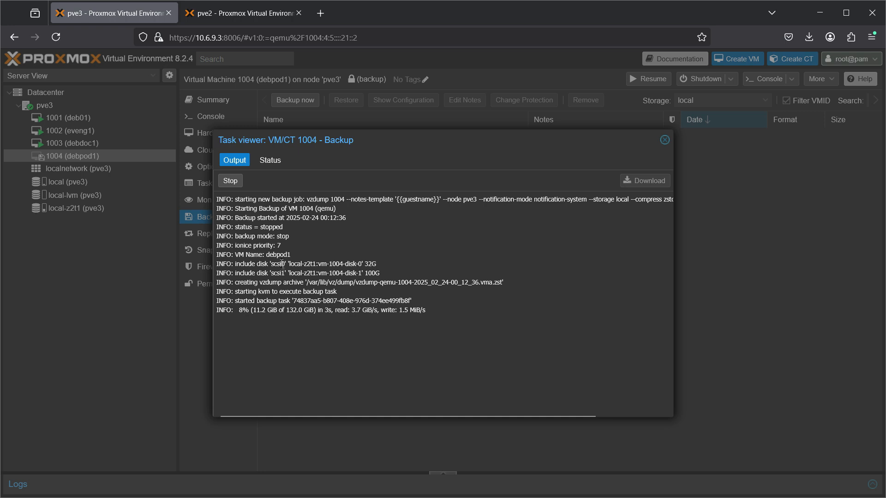
- Review the backup task output for the included disks, archive path, sparse data and archive size, and close the task viewer
mouse_move(378, 263)
mouse_down()
mouse_move(358, 261)
mouse_move(365, 272)
mouse_up()
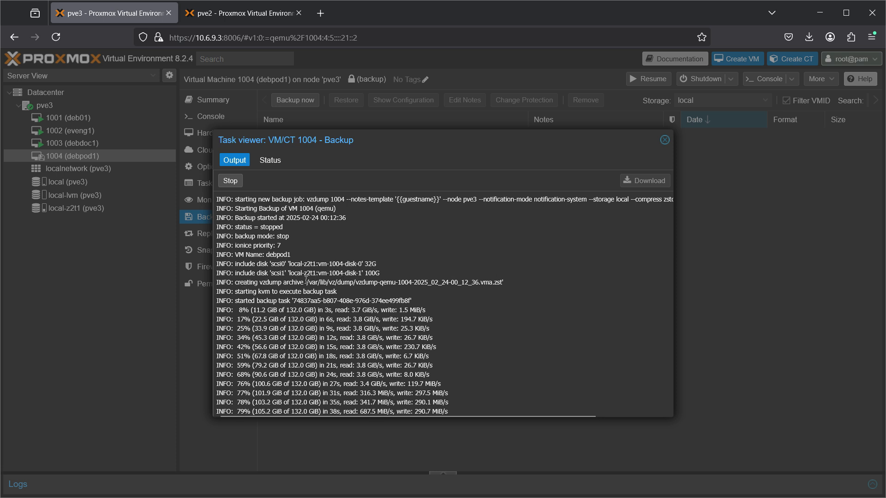
drag(307, 281, 505, 274)
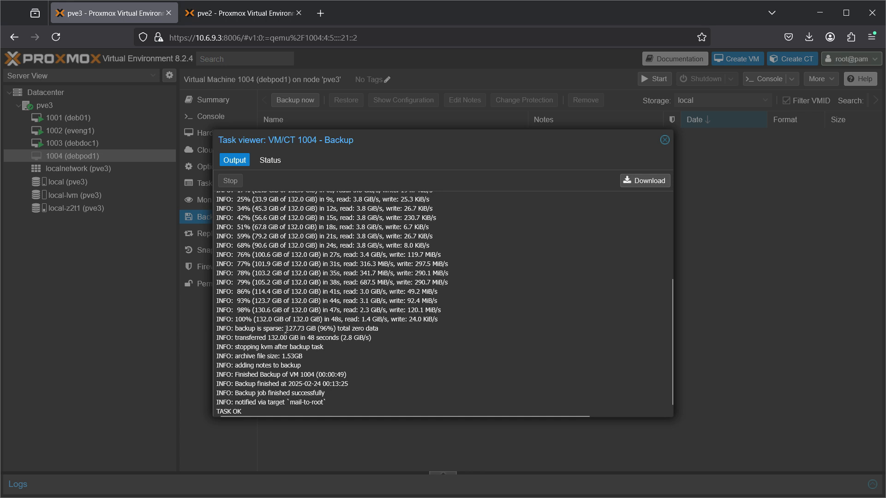
drag(286, 328, 310, 329)
drag(280, 356, 303, 357)
scroll(479, 302, up, 5)
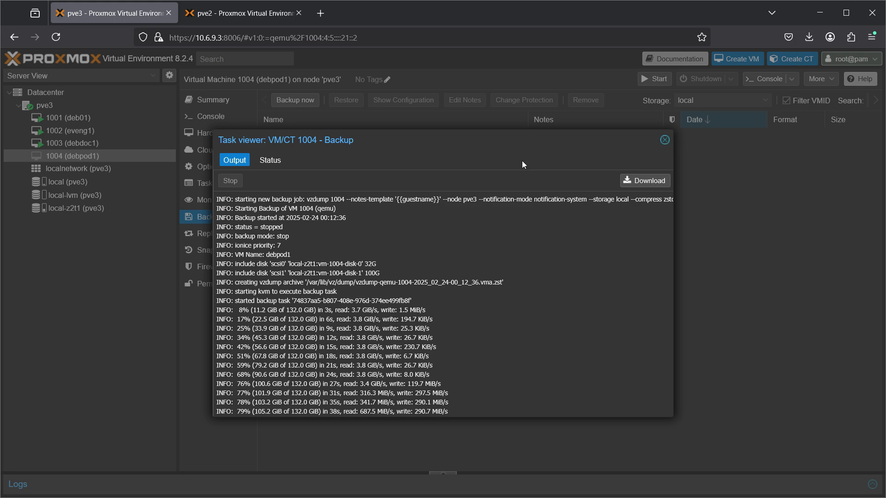
click(665, 140)
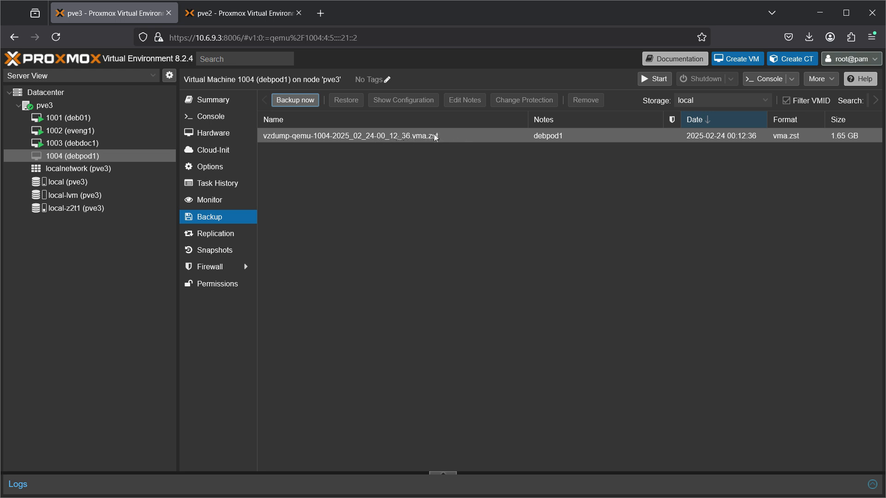
- Open the shell of node pve3, change to /var/lib/vz/ and list its contents in long format
click(237, 17)
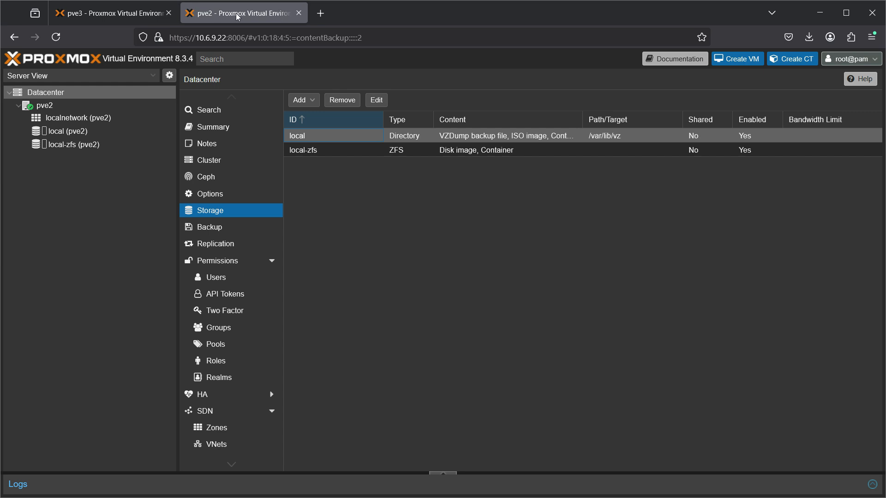
click(120, 17)
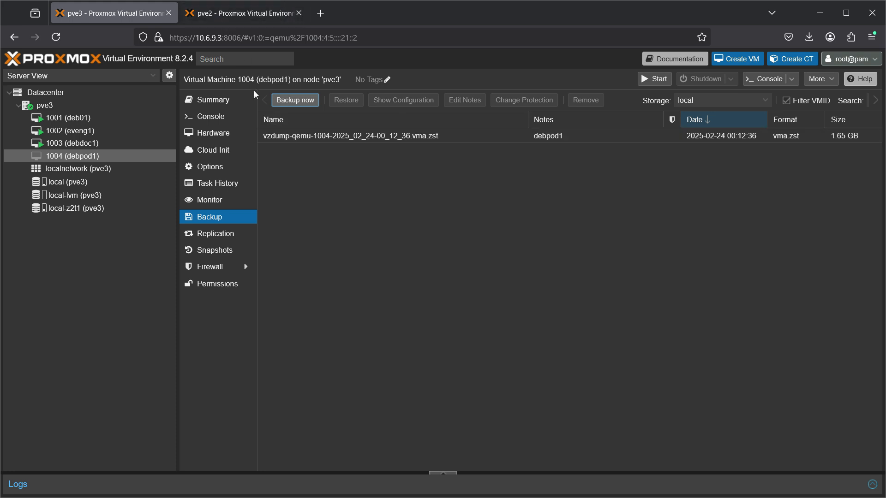
click(92, 105)
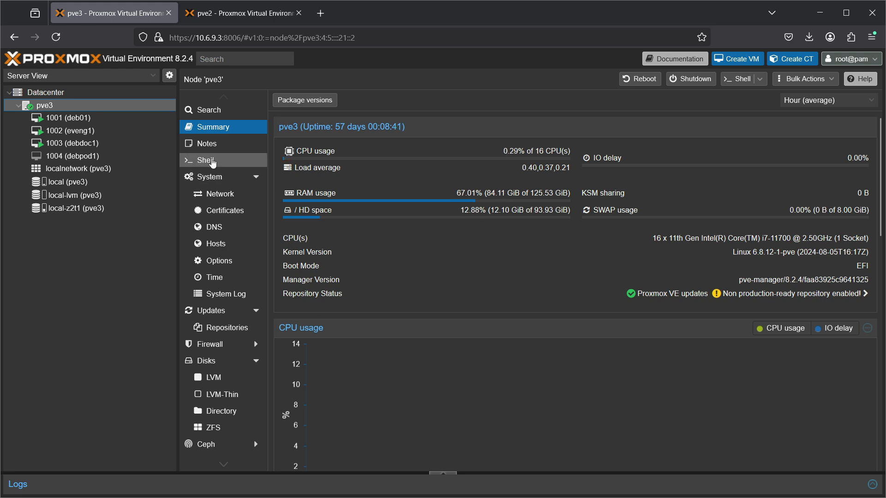
click(213, 163)
key(Return)
key(Return)
key(Return)
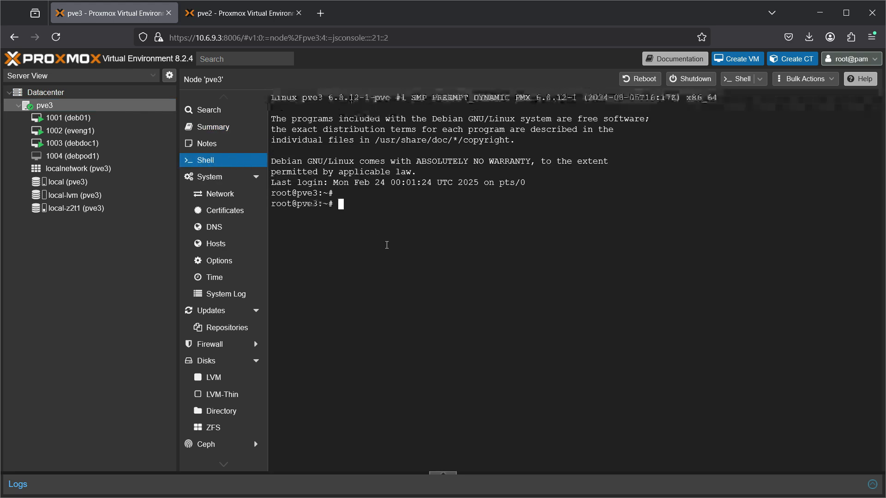
text(cd /)
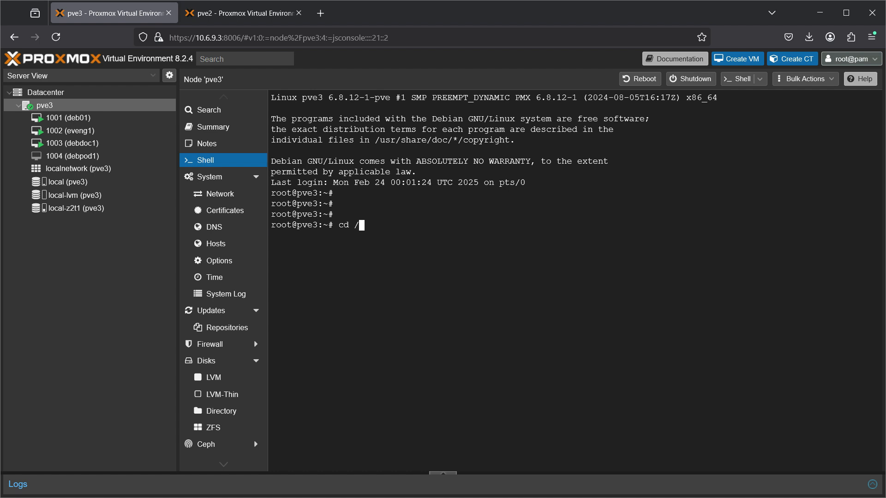
text(var/lib/vz/)
key(Return)
text(ls -l)
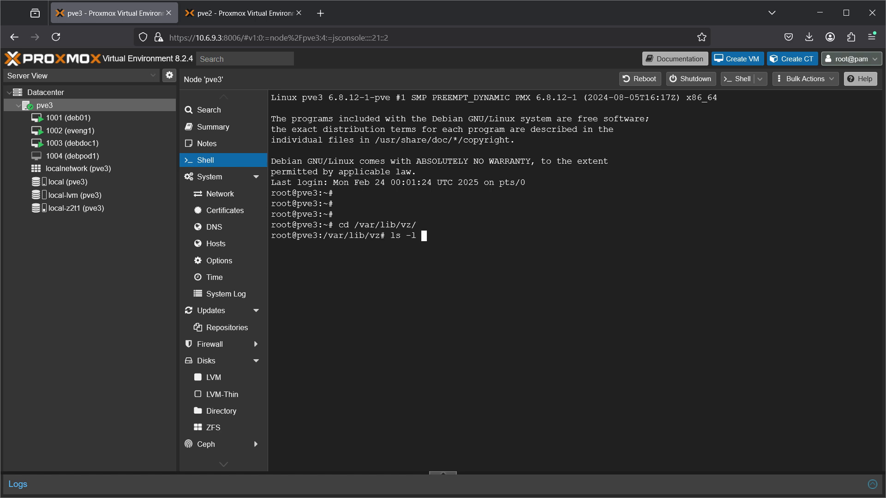
key(Return)
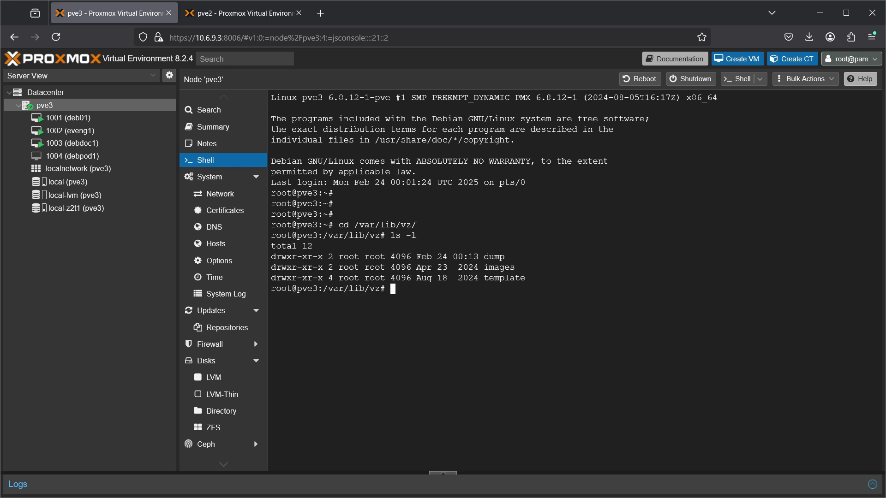
- Change to the dump directory and list the VM 1004 backup files with human-readable sizes
key(Up)
key(Down)
text(cd d)
key(Tab)
key(Return)
key(Up)
key(Up)
text(h)
key(Return)
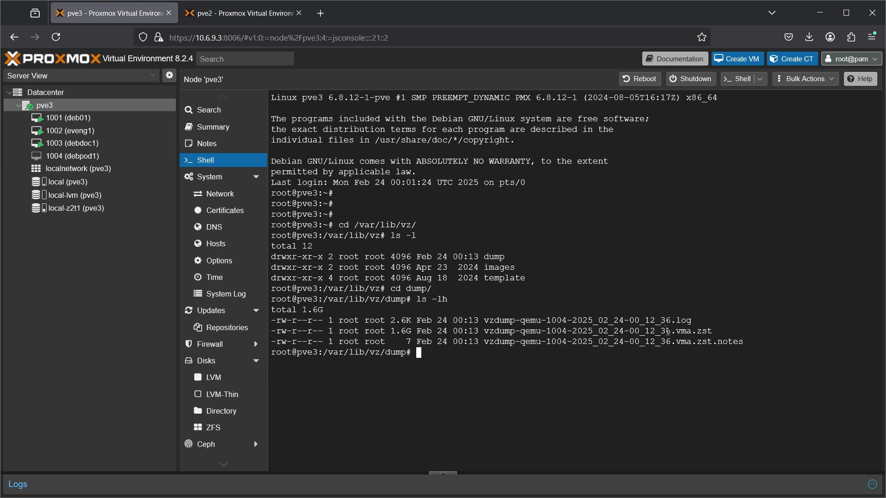
drag(391, 331, 411, 330)
drag(717, 330, 592, 331)
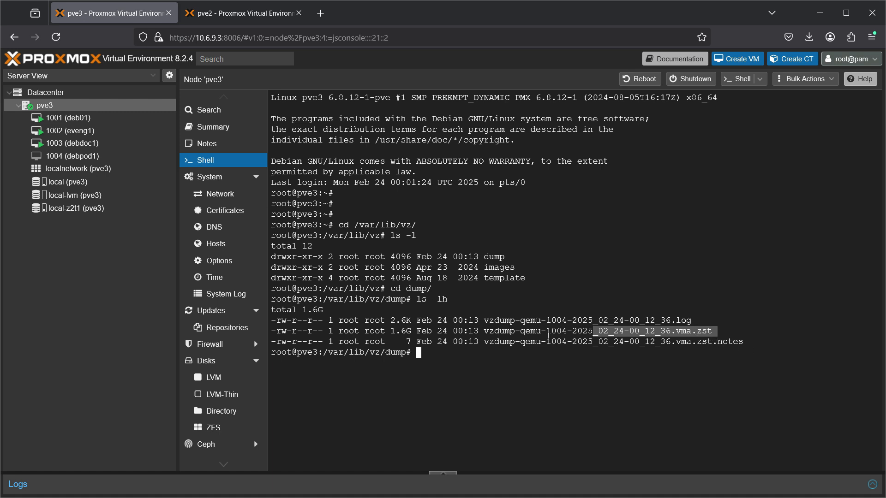
drag(391, 331, 411, 331)
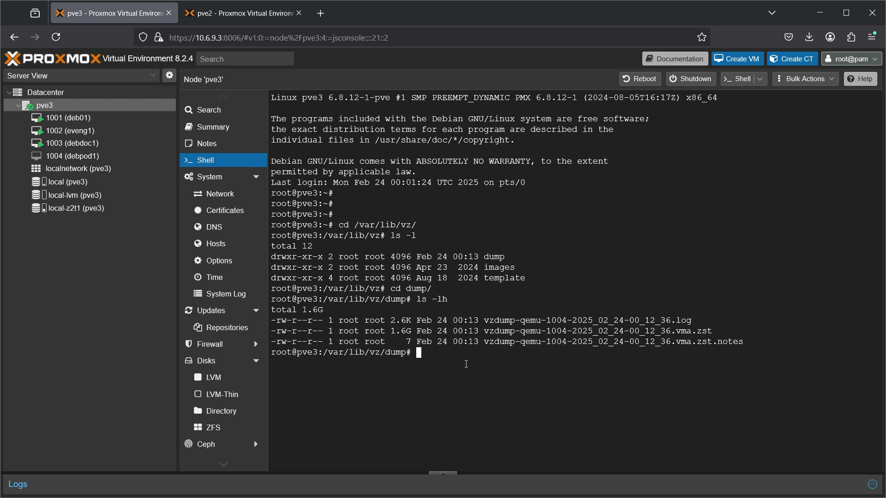
key(Return)
key(Return)
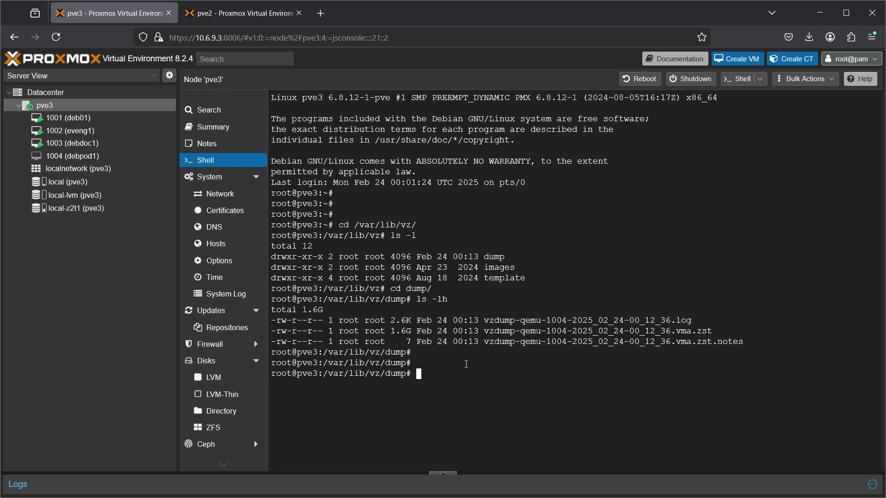
text(scp )
text(vz)
key(Tab)
text(*)
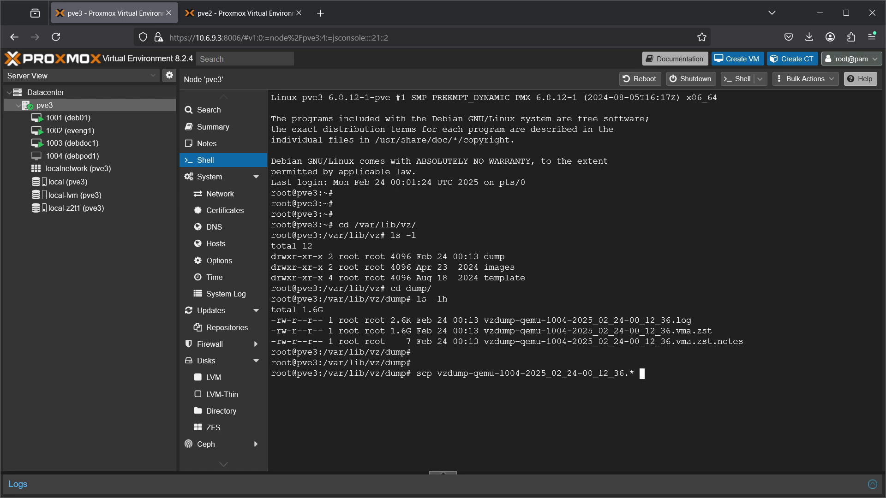
text( root@10.6.9.22:/var/lib/vz/dump/)
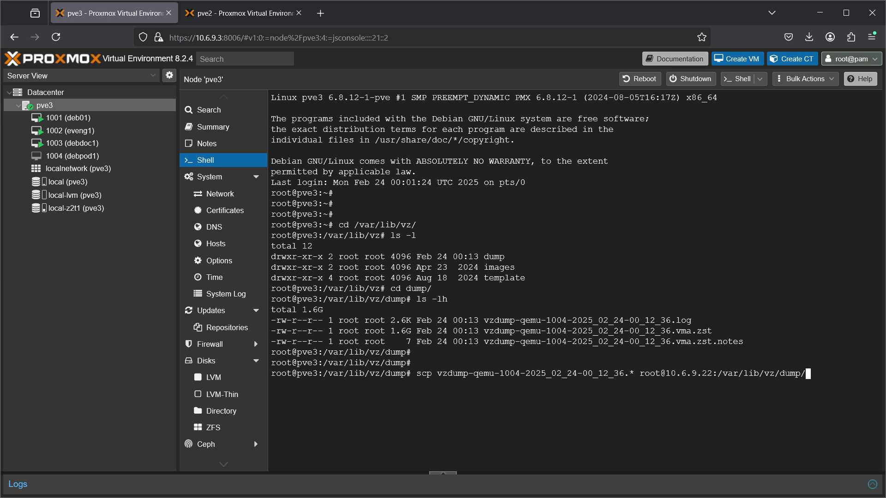
key(Return)
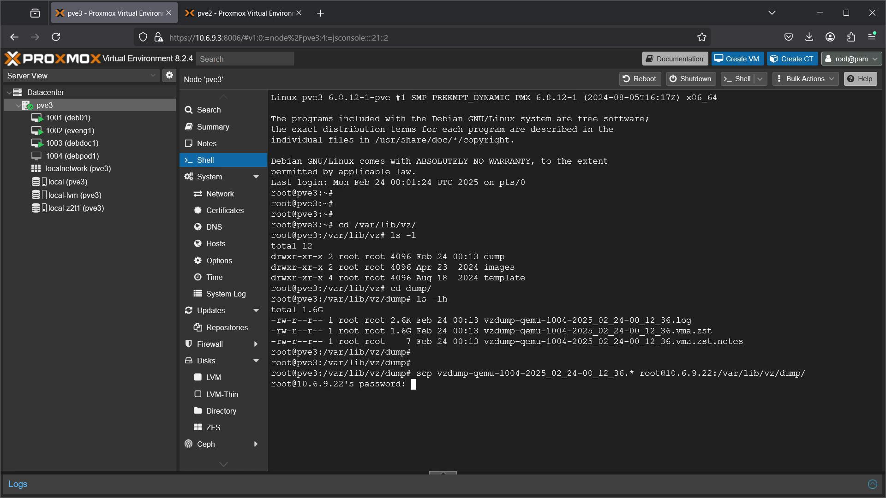
key(Return)
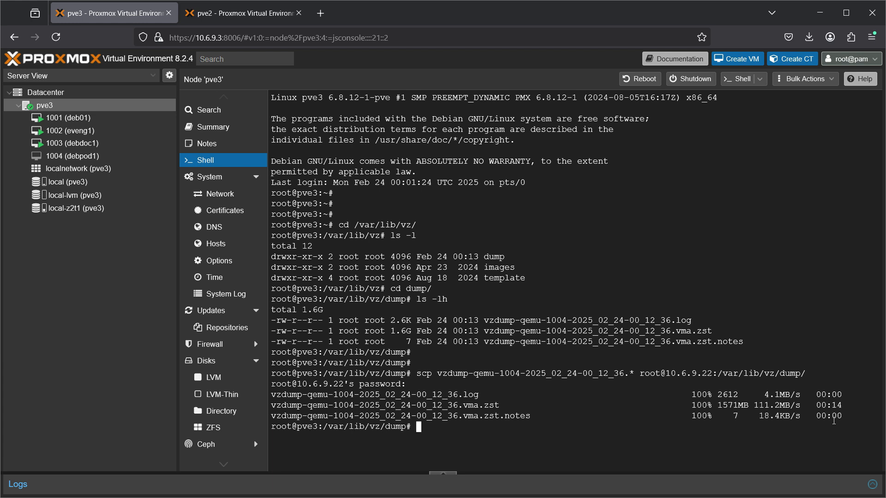
key(Return)
key(Return)
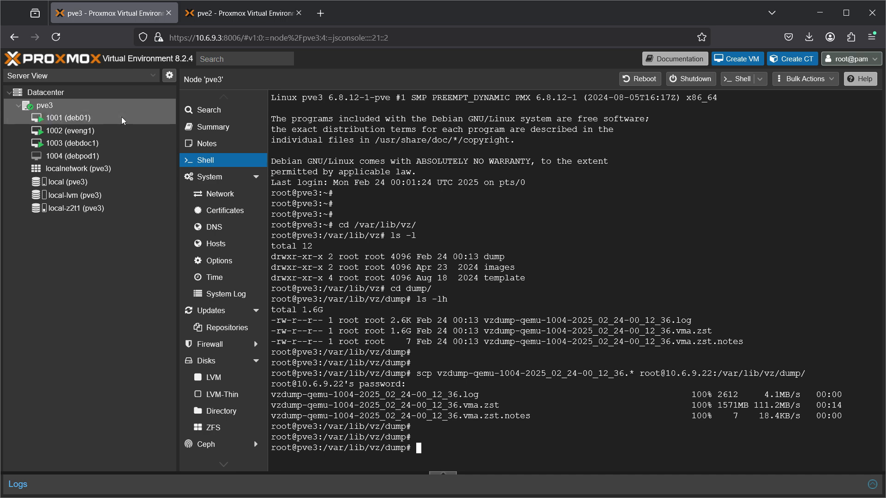
- Switch to pve2 and check the backup list of its local storage for the transferred VM 1004 archive
click(240, 13)
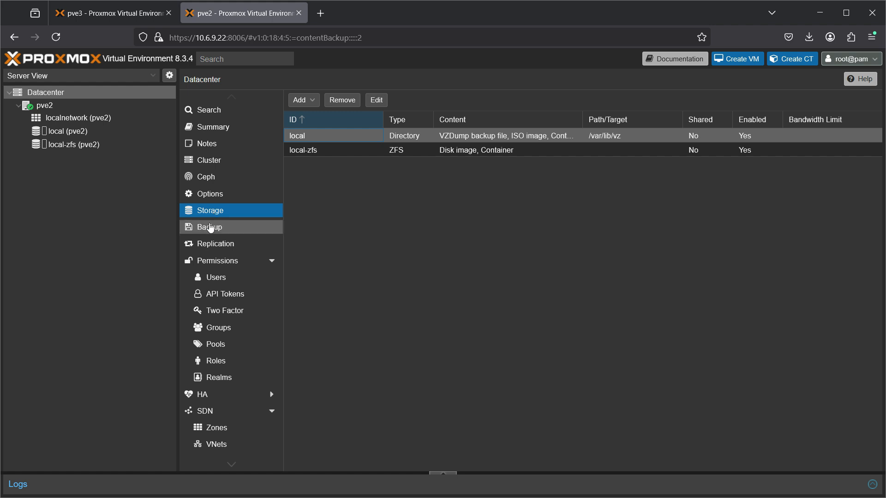
click(250, 226)
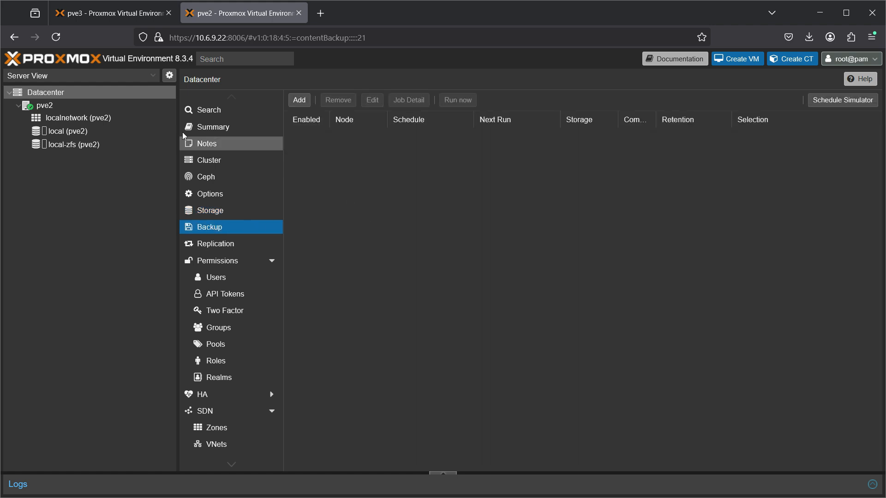
click(85, 106)
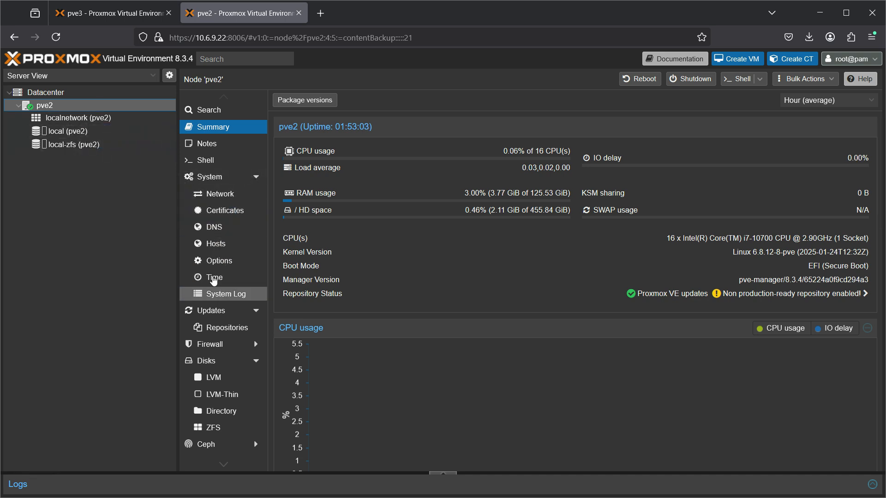
click(65, 131)
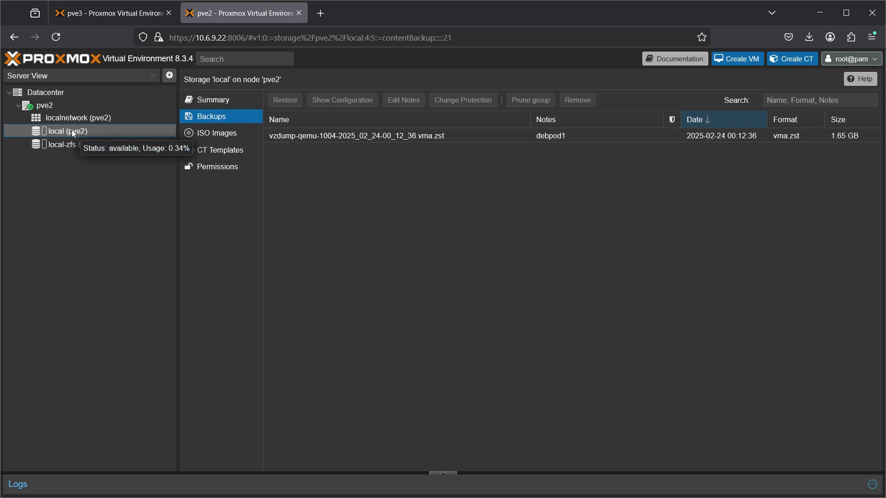
- Examine the backup list of pve3's local storage to compare the original archive's name, date and size
click(121, 16)
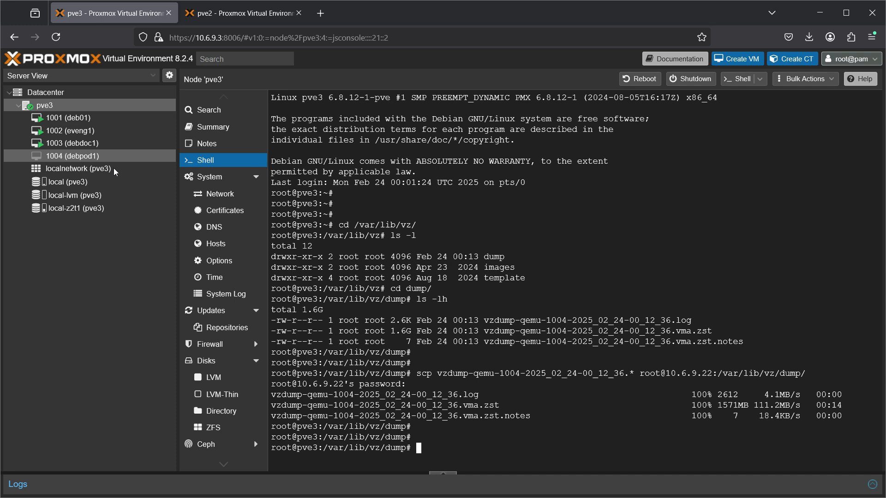
click(73, 185)
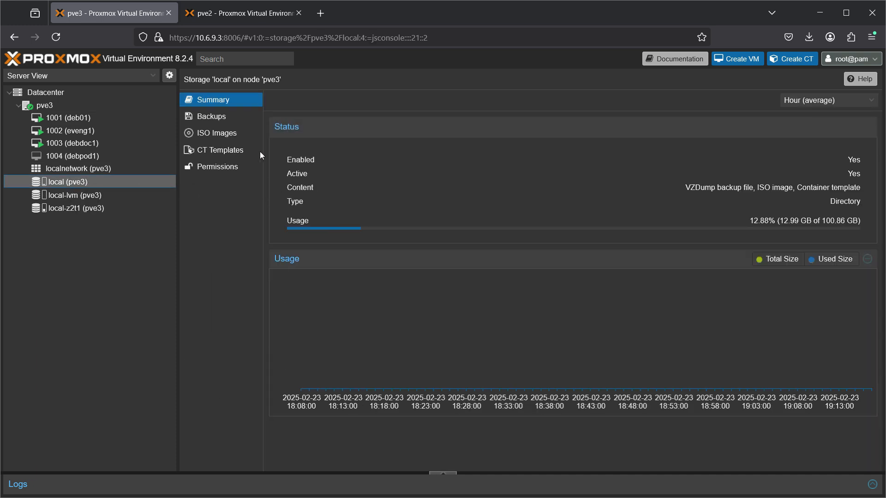
click(209, 117)
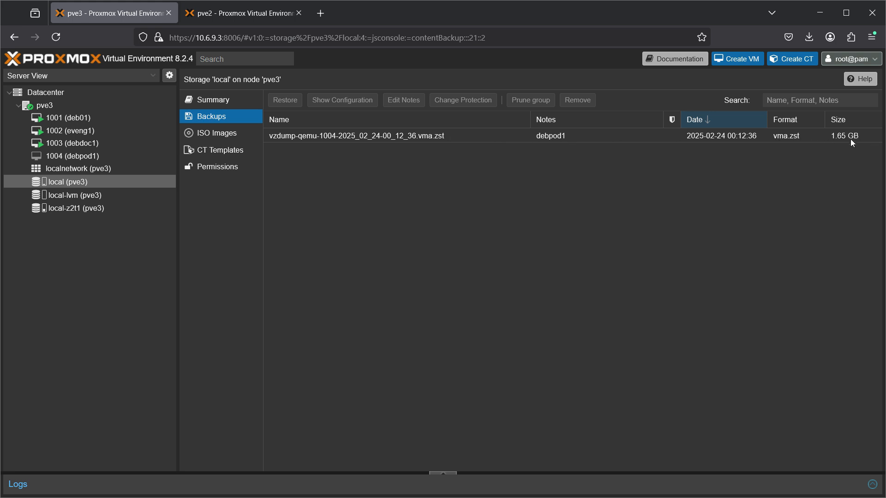
- Open the restore settings for the transferred VM 1004 backup on pve2 and choose local-zfs as the target storage
click(224, 18)
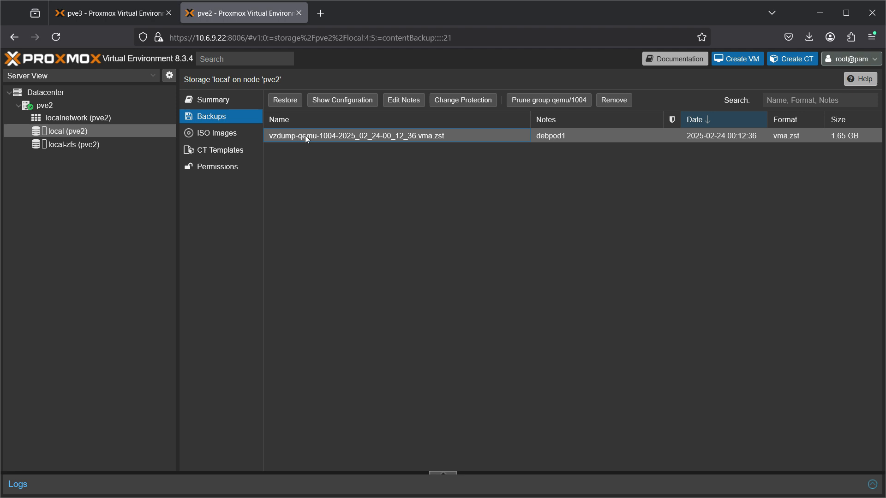
click(289, 101)
mouse_move(576, 229)
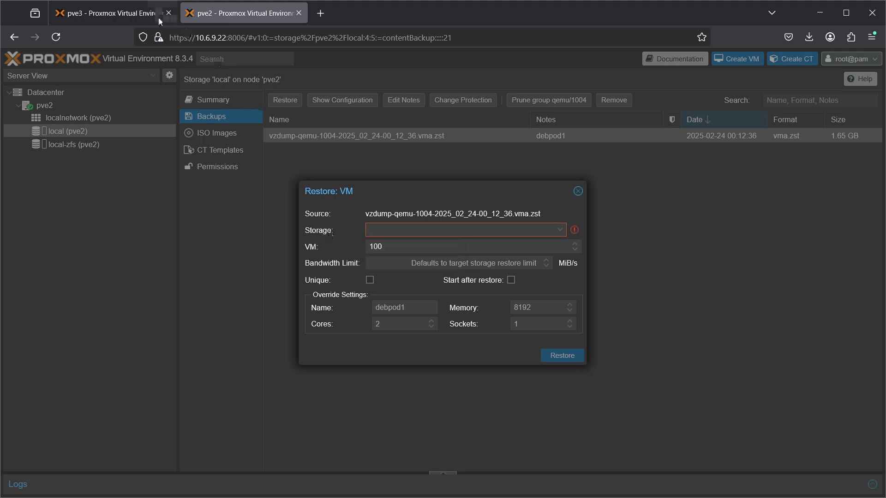
click(134, 17)
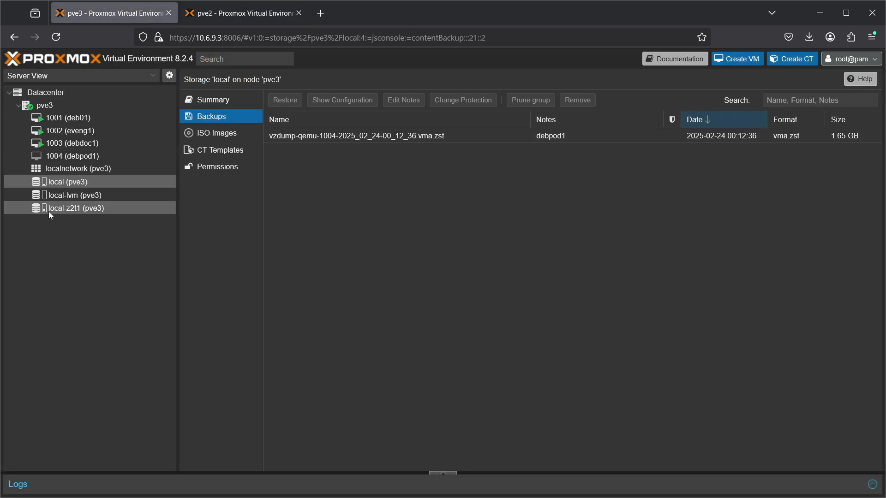
mouse_move(66, 210)
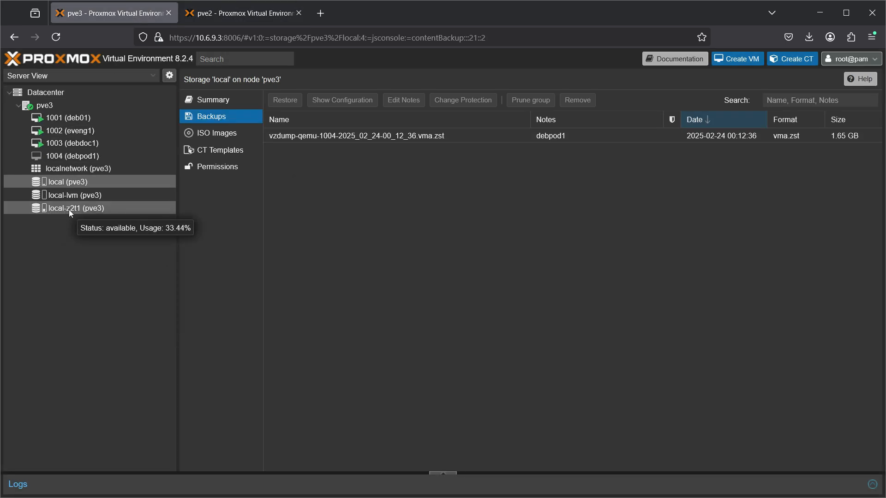
click(240, 15)
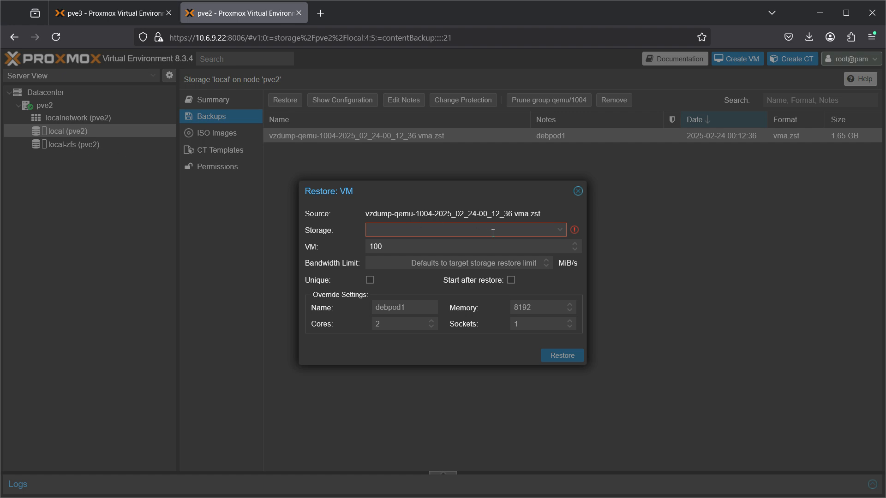
click(558, 230)
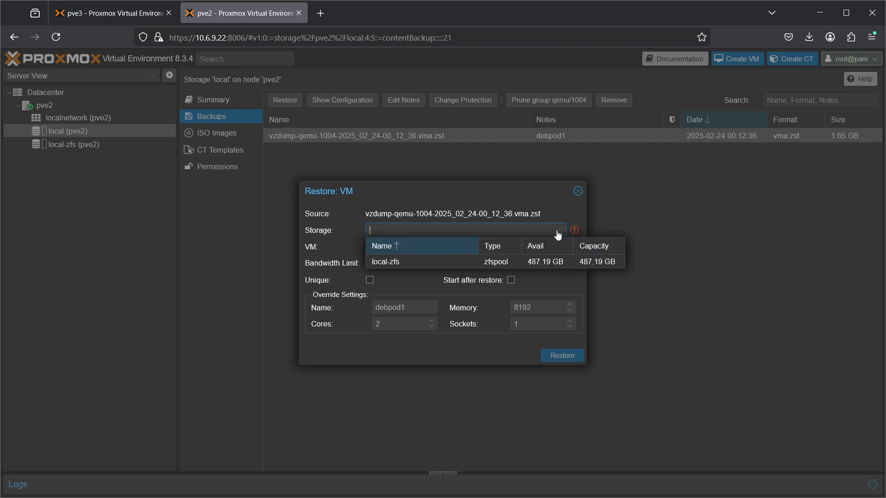
click(410, 261)
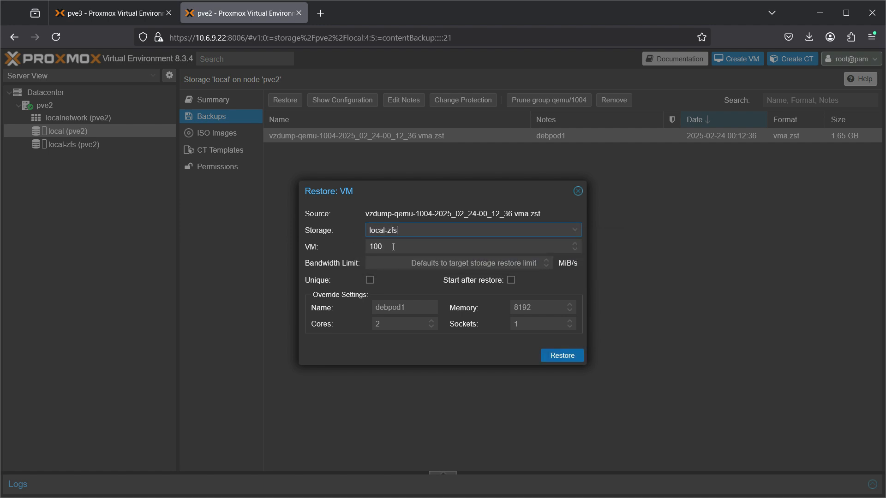
- Set the restored VM's ID to 204 and start the restore
click(137, 16)
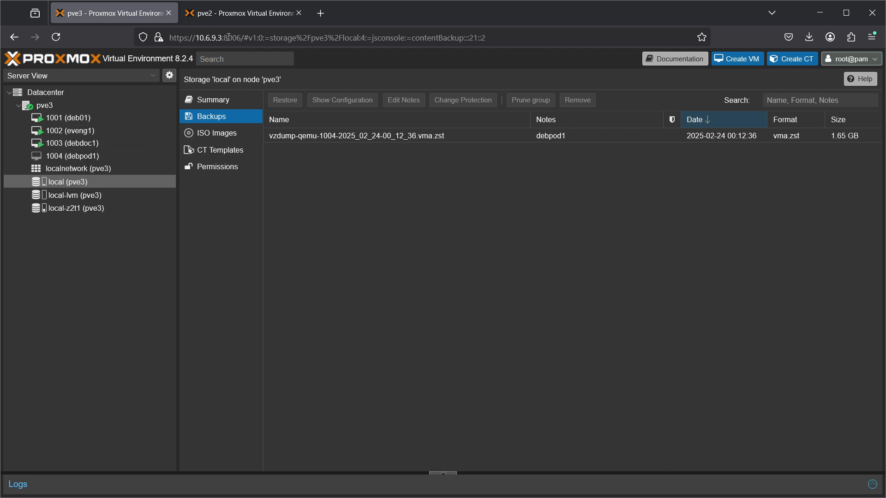
click(242, 17)
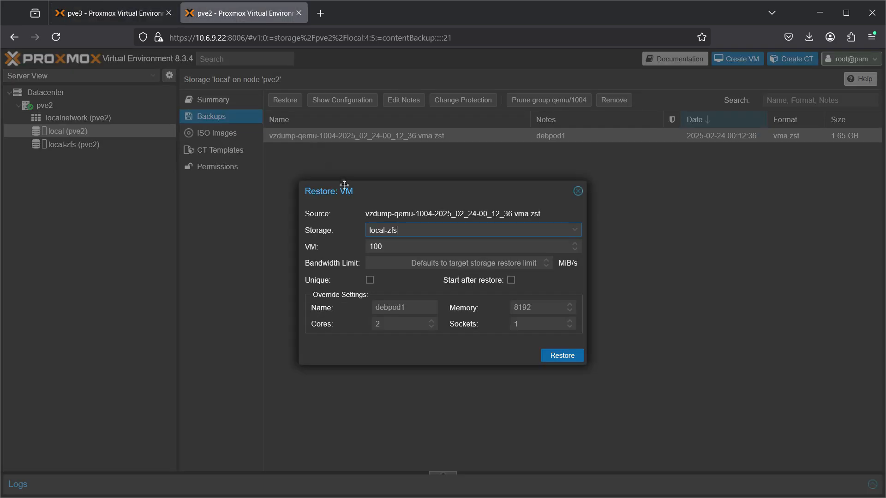
key(Tab)
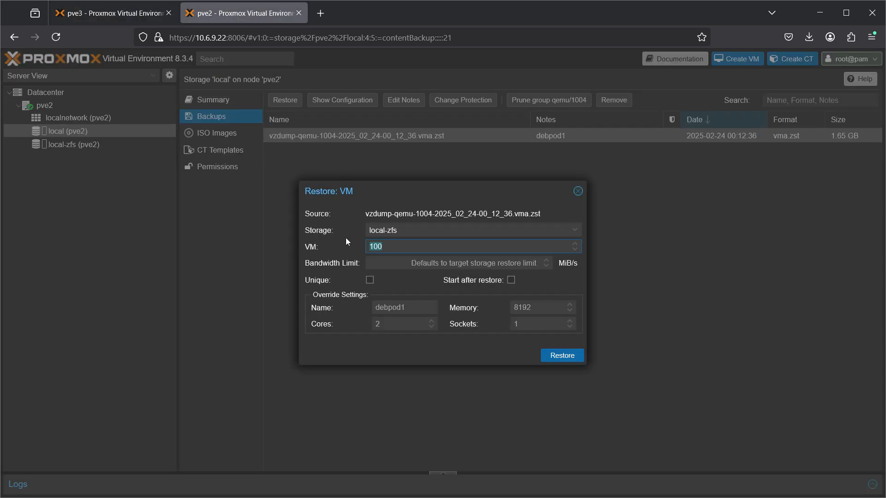
text(204)
click(557, 356)
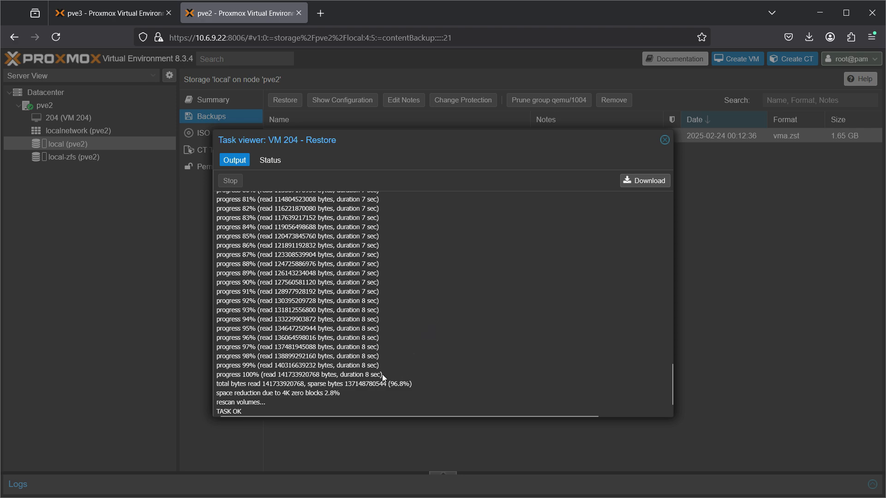
- Review the VM 204 restore log back to its beginning and close the task viewer
scroll(438, 327, up, 15)
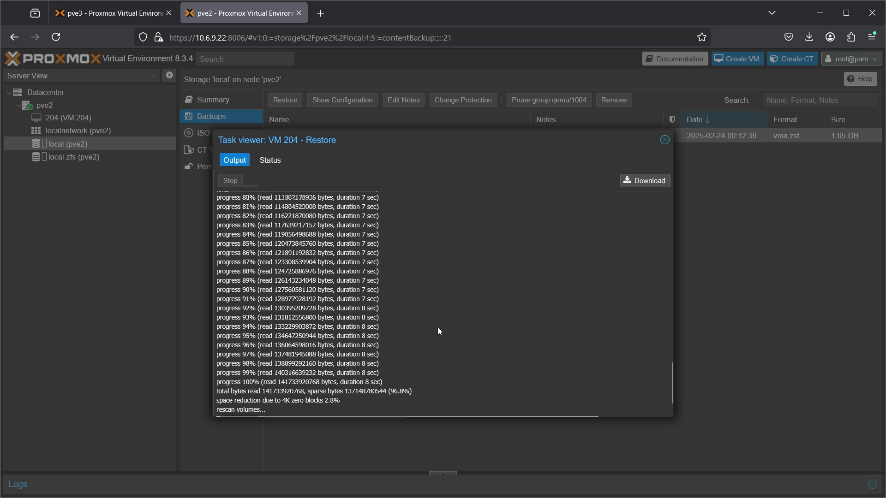
scroll(438, 331, up, 7)
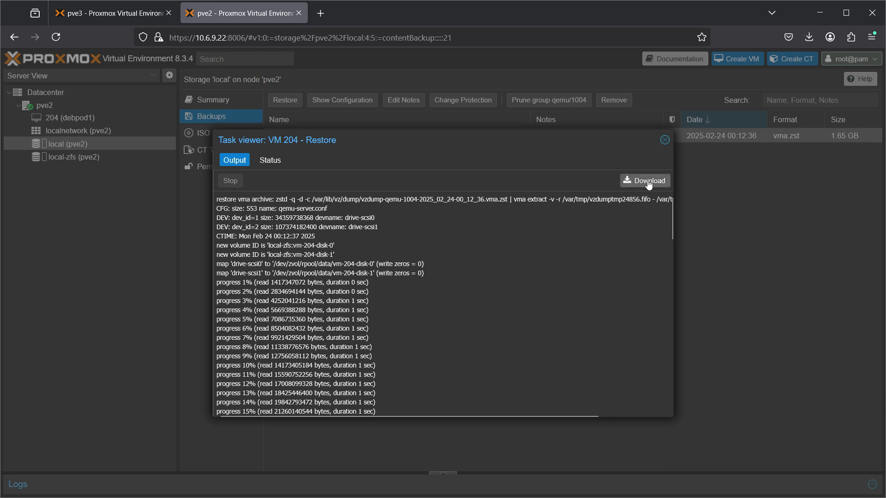
click(665, 141)
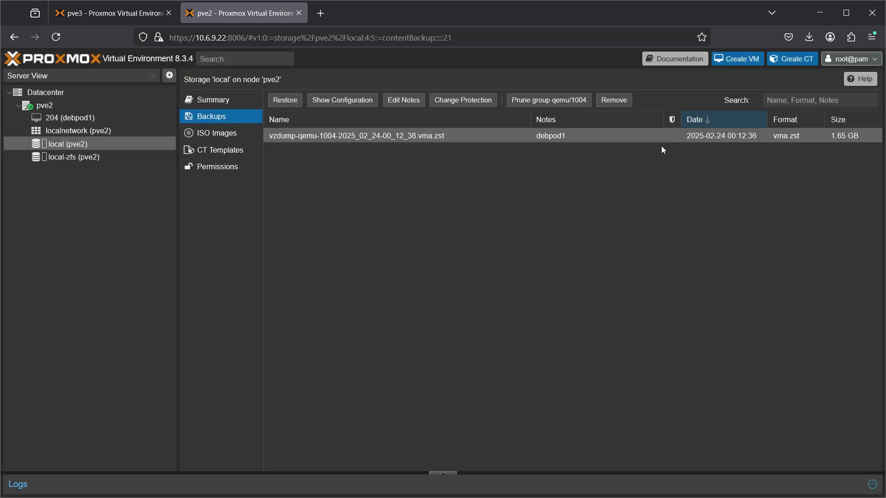
- Check the hardware configuration of the restored VM 204 and the network bridges available on pve2
click(67, 118)
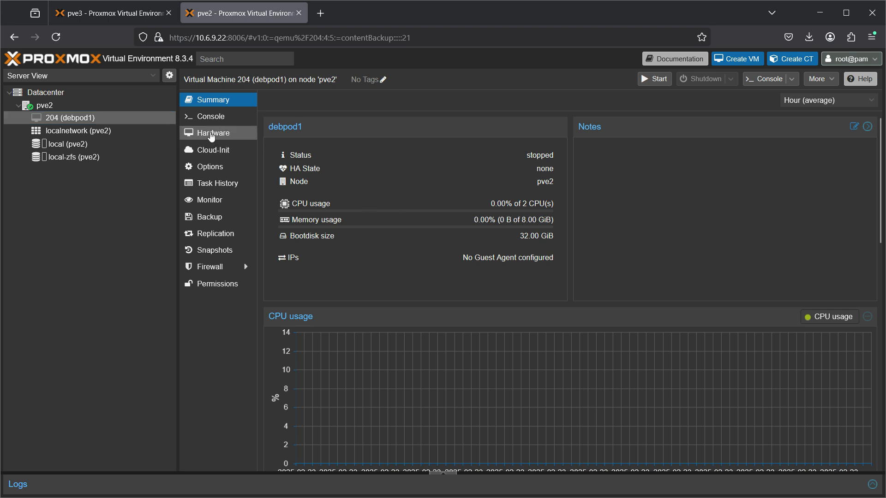
click(200, 134)
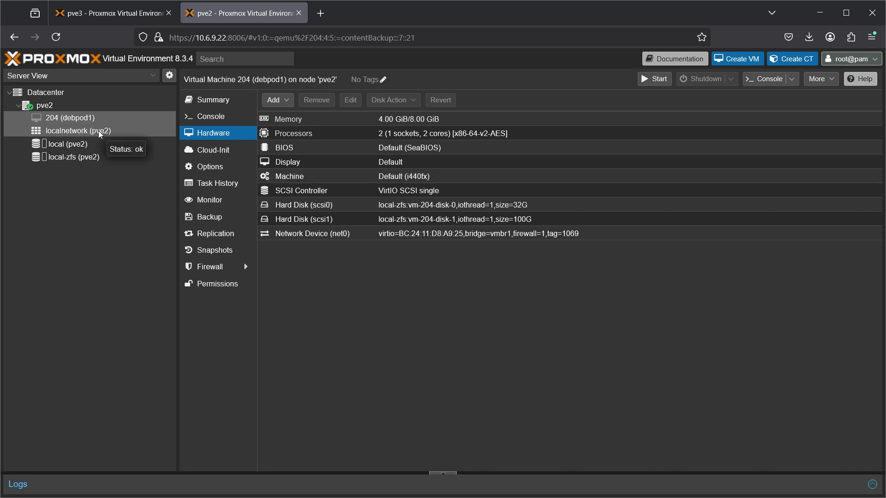
click(63, 131)
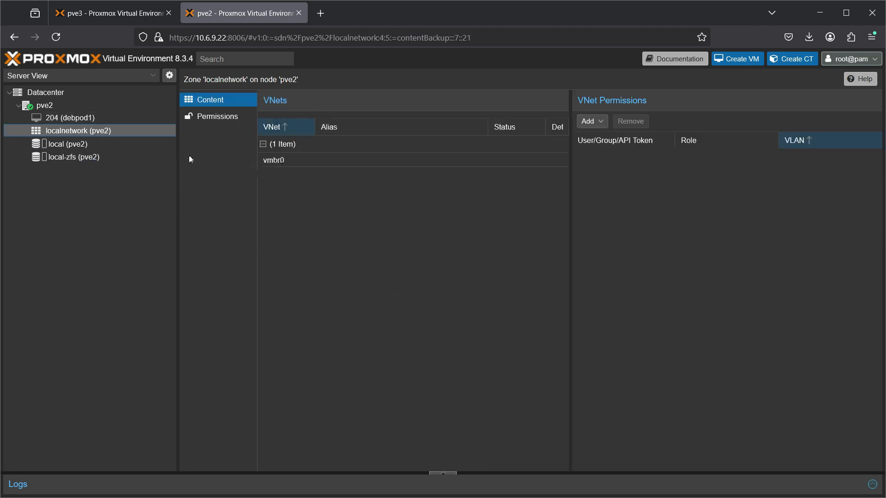
- Edit VM 204's network device net0 to use bridge vmbr0 with no VLAN tag and the firewall disabled
click(79, 121)
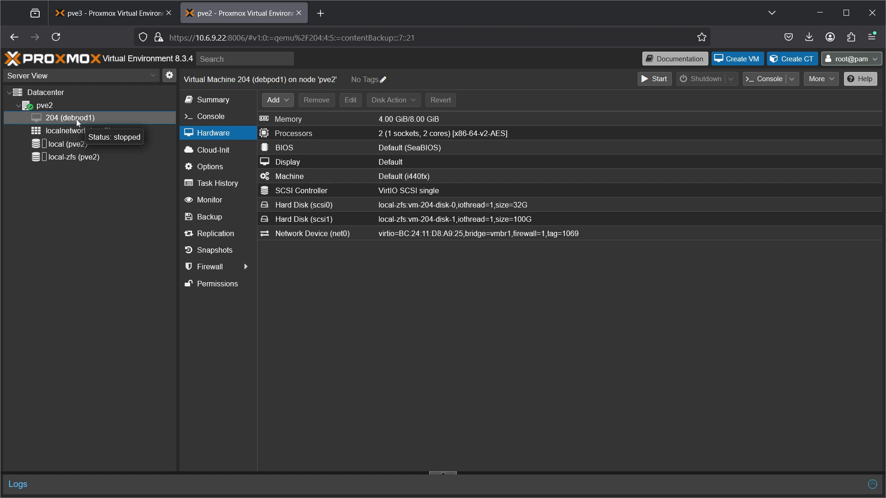
double_click(360, 238)
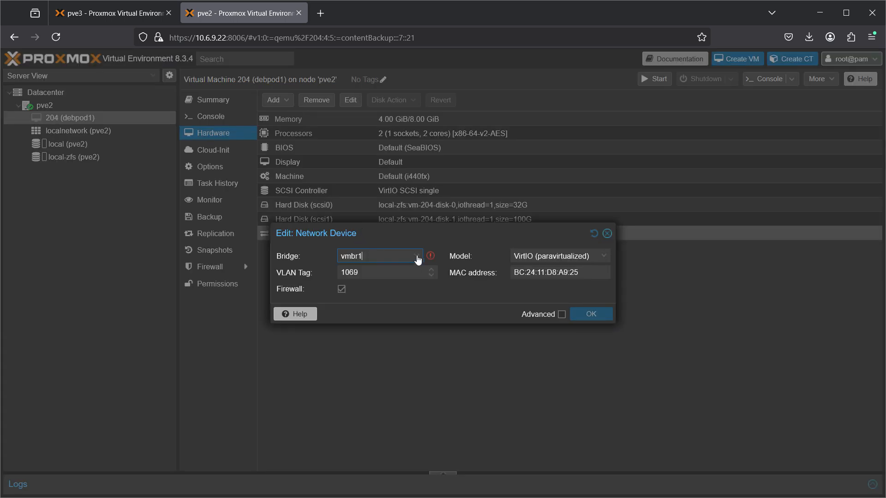
mouse_move(417, 259)
click(414, 257)
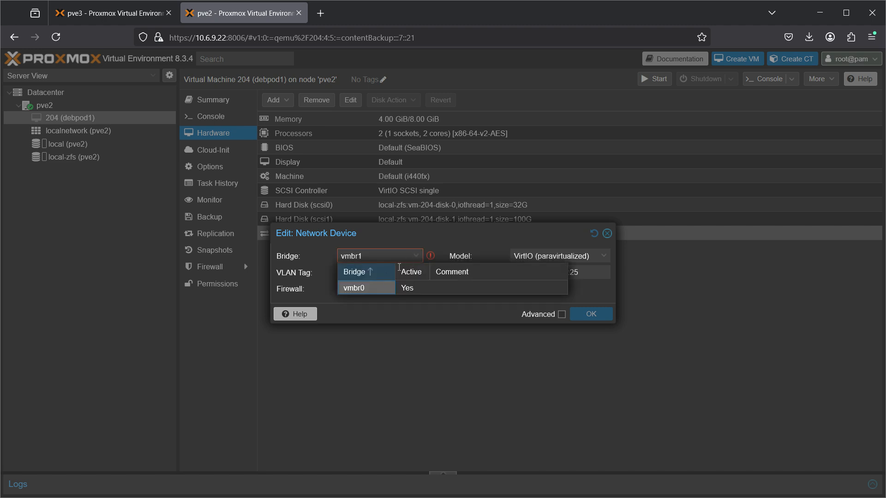
click(372, 289)
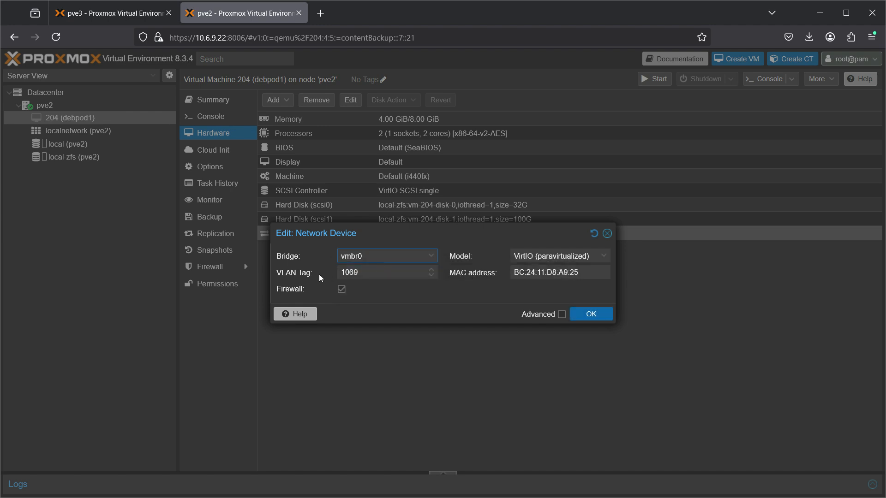
key(Tab)
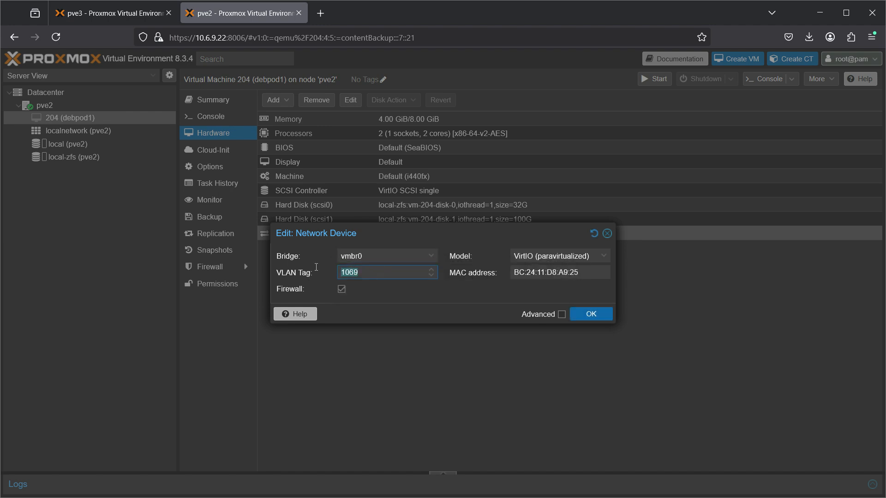
key(BackSpace)
click(341, 290)
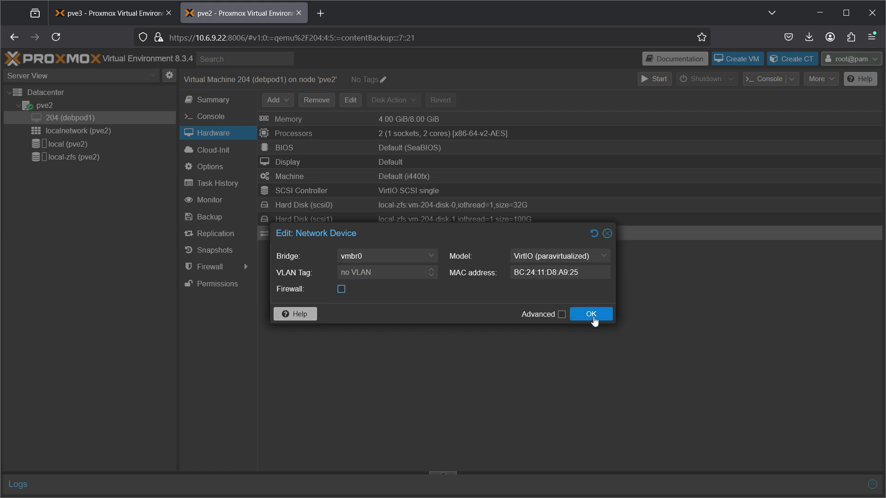
click(592, 318)
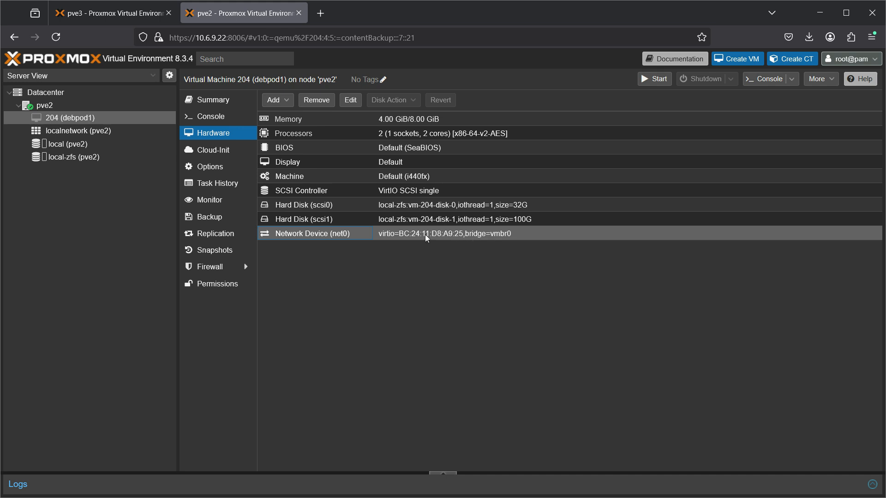
- Start VM 204 and open its console
right_click(109, 118)
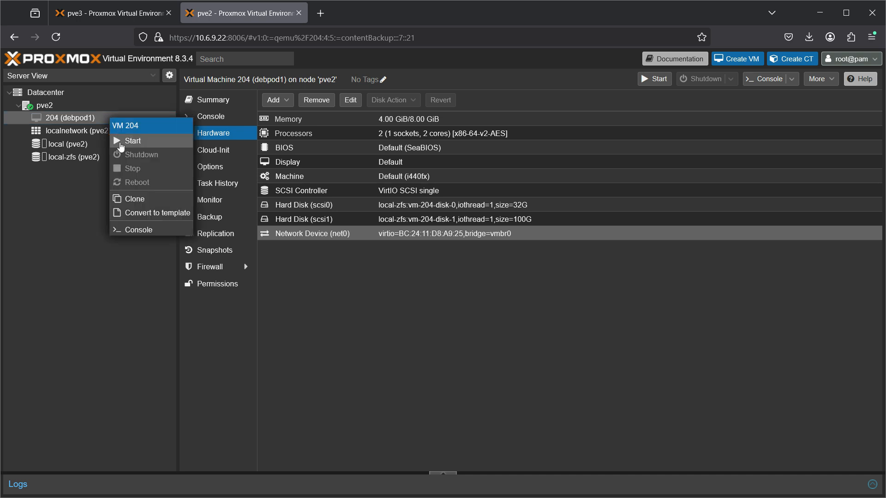
click(120, 143)
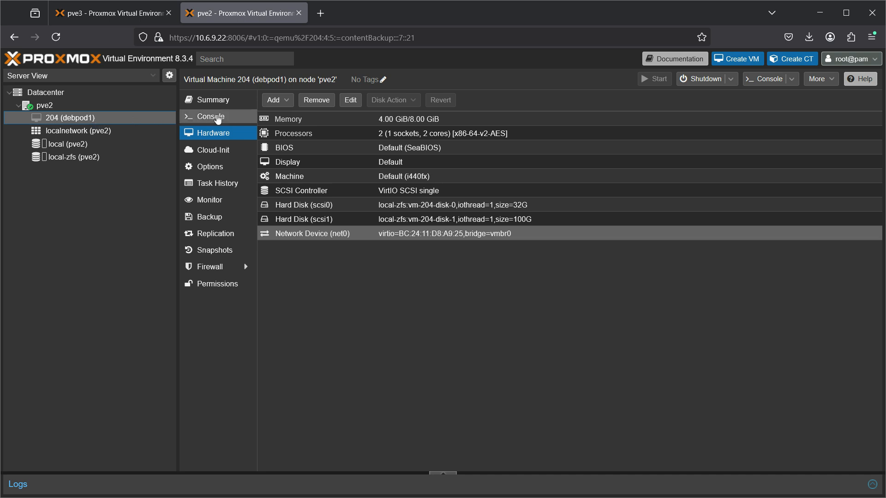
click(218, 118)
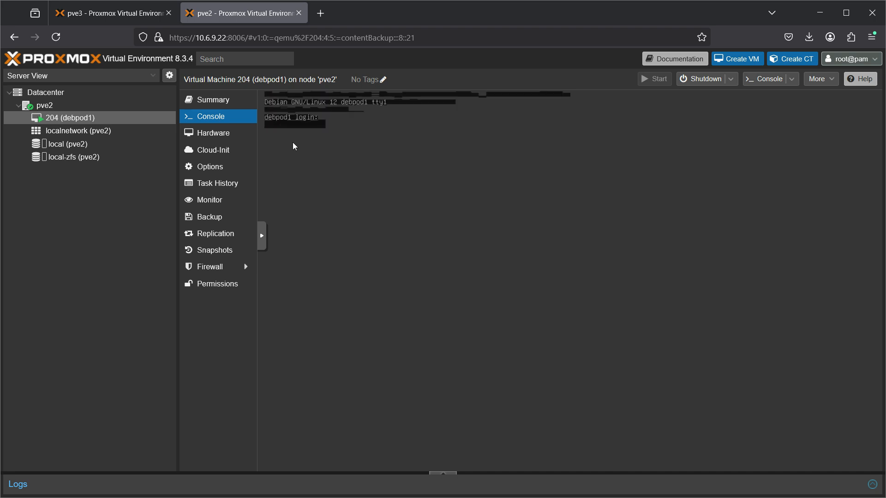
- Log in to the debpod1 console as root with the account password
key(Return)
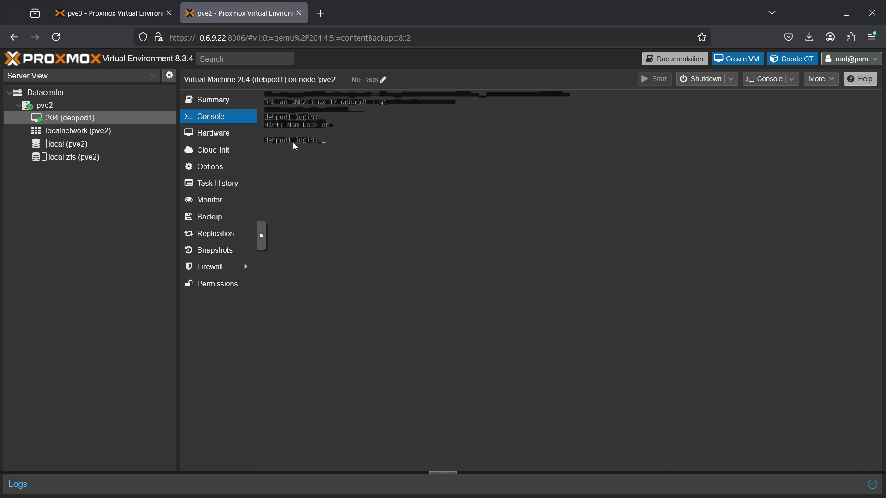
text(root)
key(Return)
key(Return)
key(Return)
key(Return)
key(Return)
key(Return)
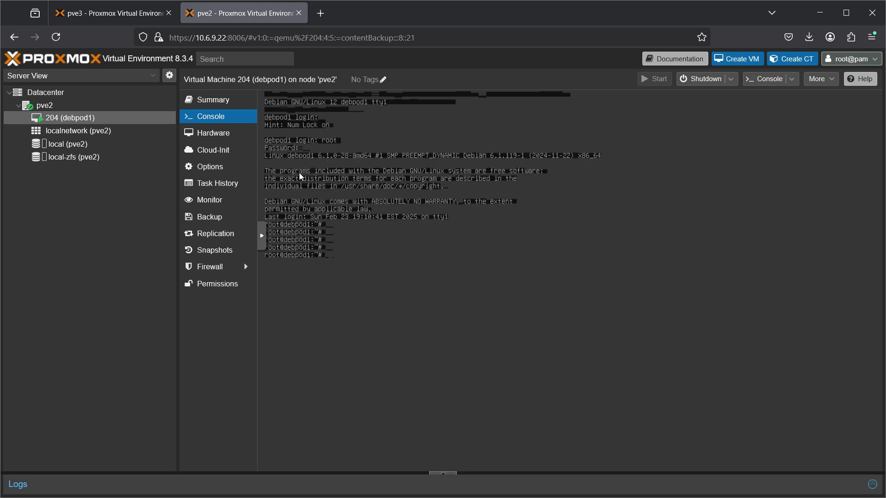
- Test the VM's network connectivity by pinging 10.6.9.1, and stop the ping after a few replies
text(ping 10.6.9.1)
key(Return)
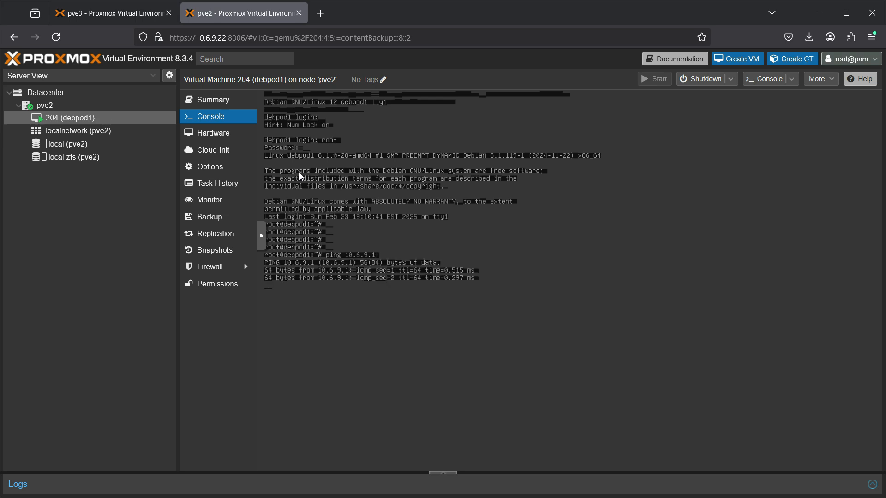
key(ctrl+c)
key(Return)
key(Return)
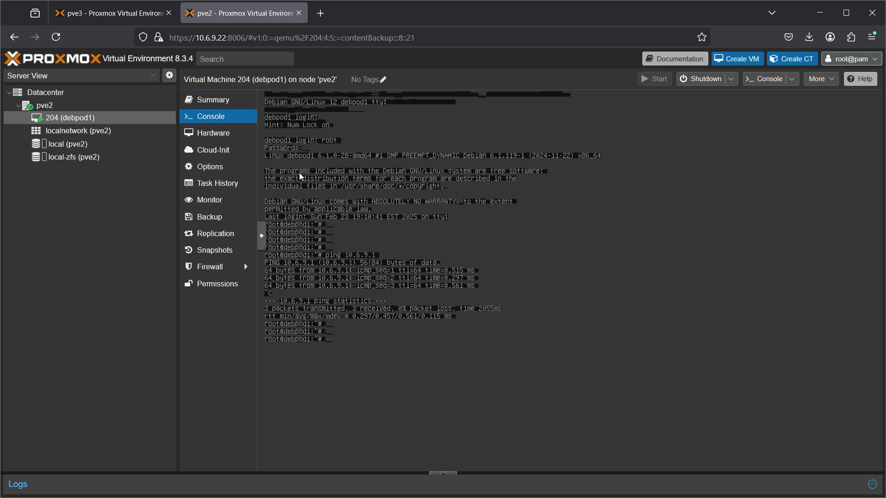